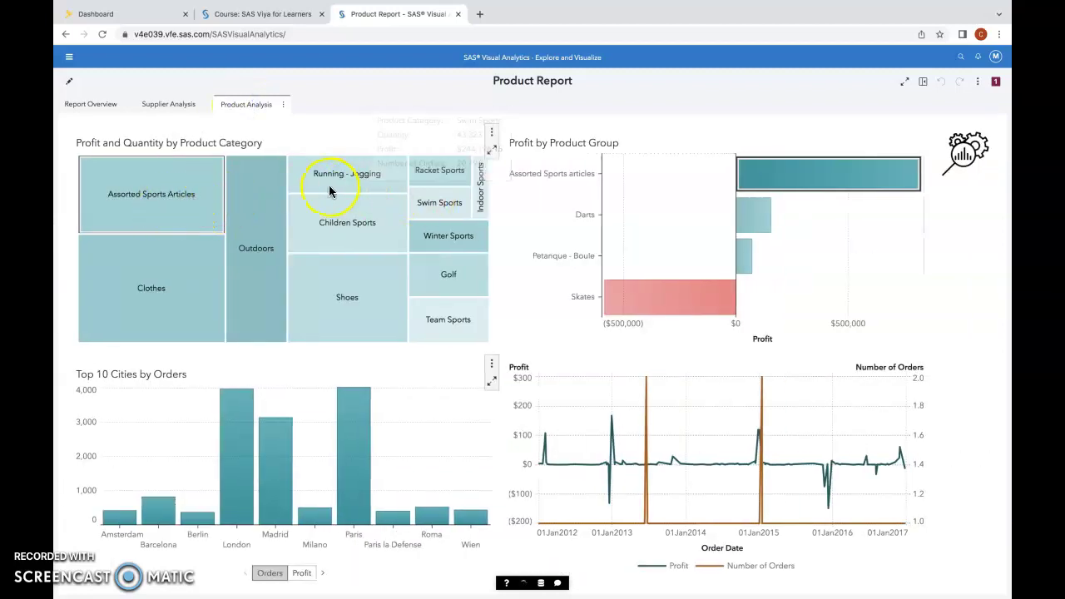
Step: Open the product details of the Assorted Sports articles bar, look through the product list, and close the details window
{"action": "left_click", "coordinate": [771, 174]}
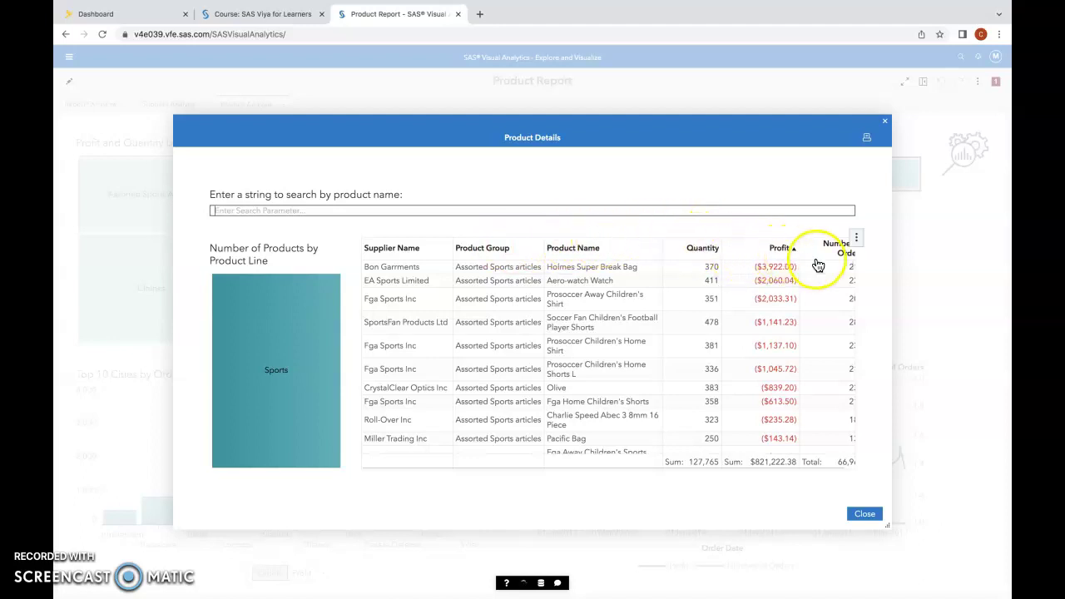
{"action": "scroll", "coordinate": [821, 264], "scroll_direction": "down", "scroll_amount": 5}
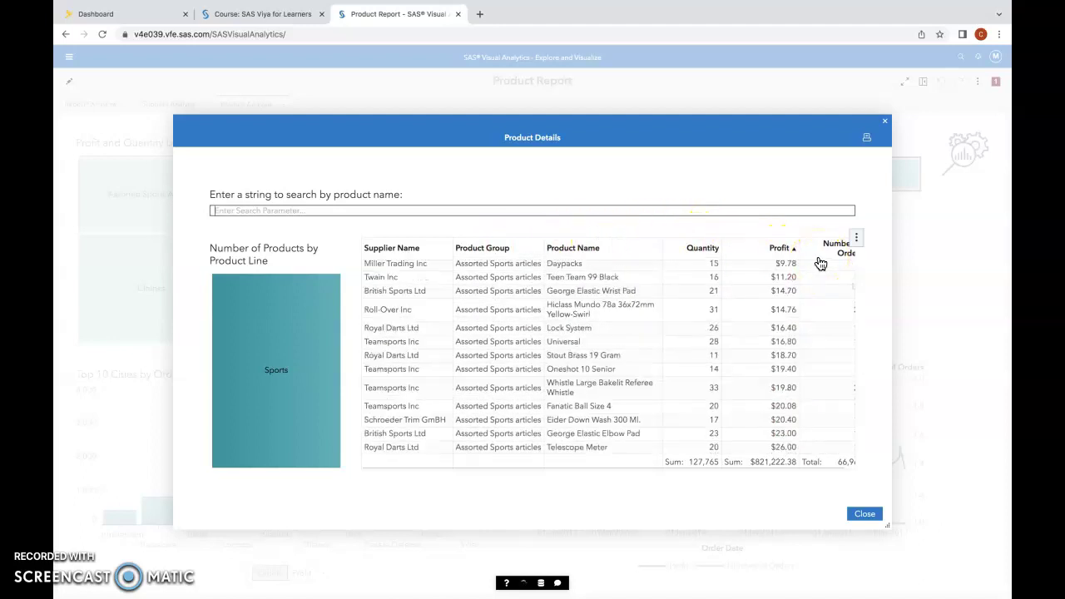
{"action": "scroll", "coordinate": [713, 316], "scroll_direction": "up", "scroll_amount": 5}
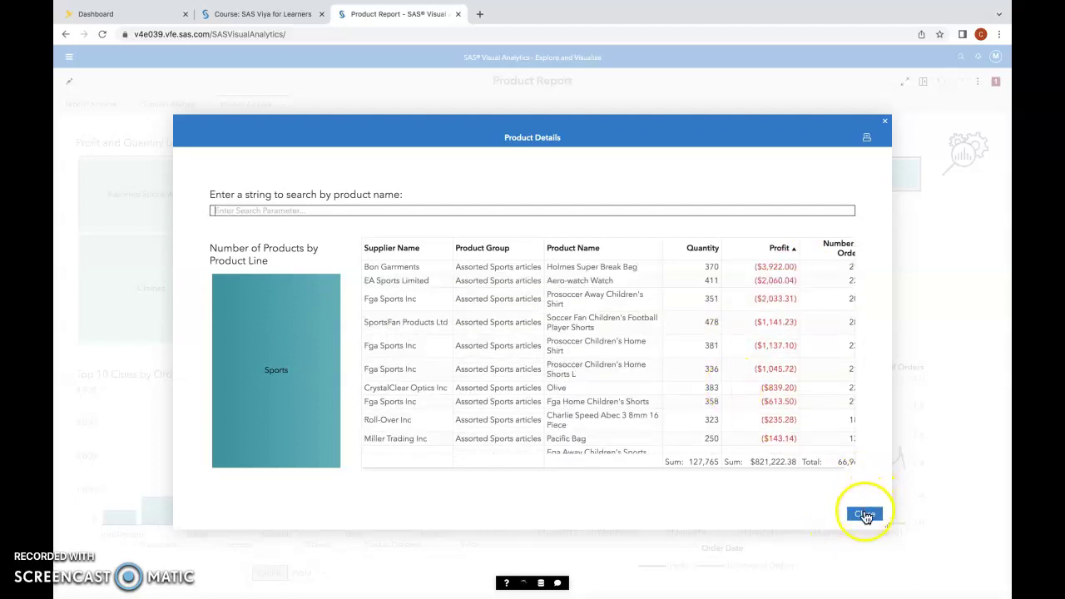
{"action": "left_click", "coordinate": [865, 515]}
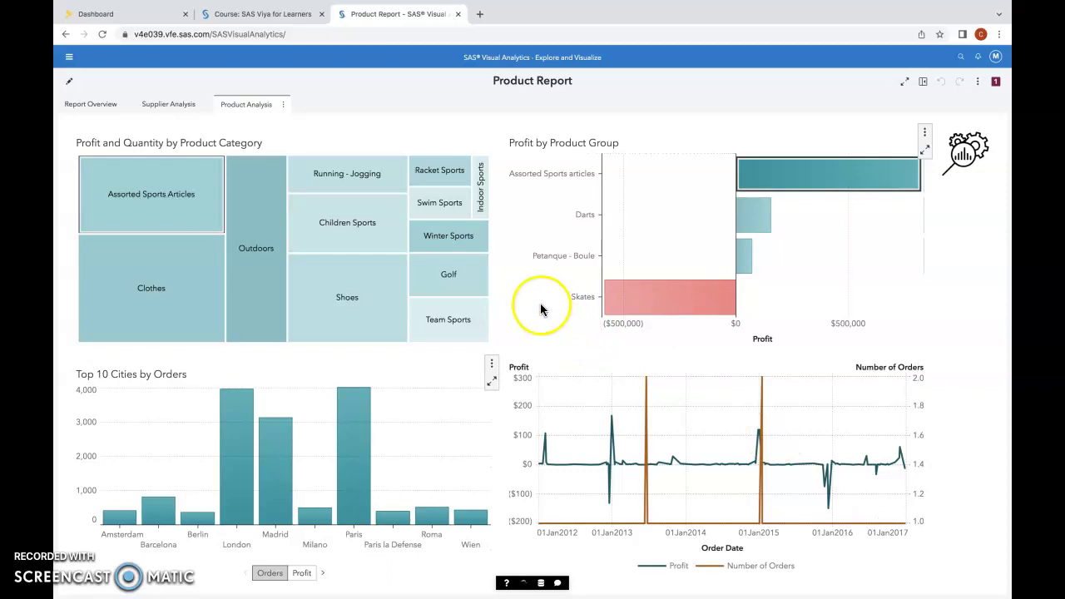
Step: Switch to the SAS Viya 2 Word document and read question 2 about the product category with the fewest orders and lowest profit
{"action": "key", "text": "super+Tab"}
{"action": "scroll", "coordinate": [516, 249], "scroll_direction": "down", "scroll_amount": 3}
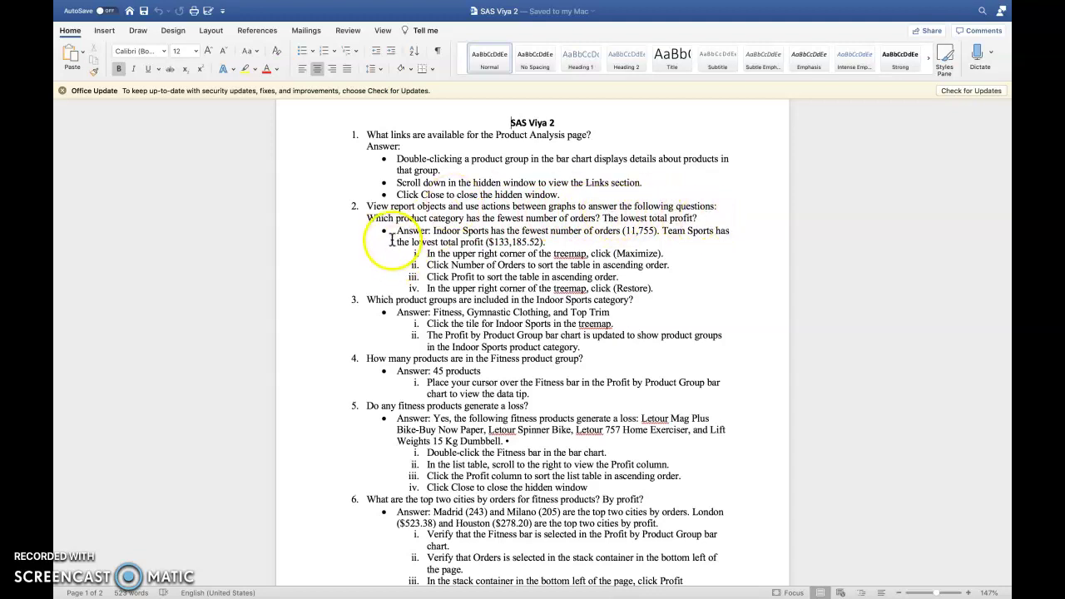
{"action": "scroll", "coordinate": [382, 237], "scroll_direction": "up", "scroll_amount": 1}
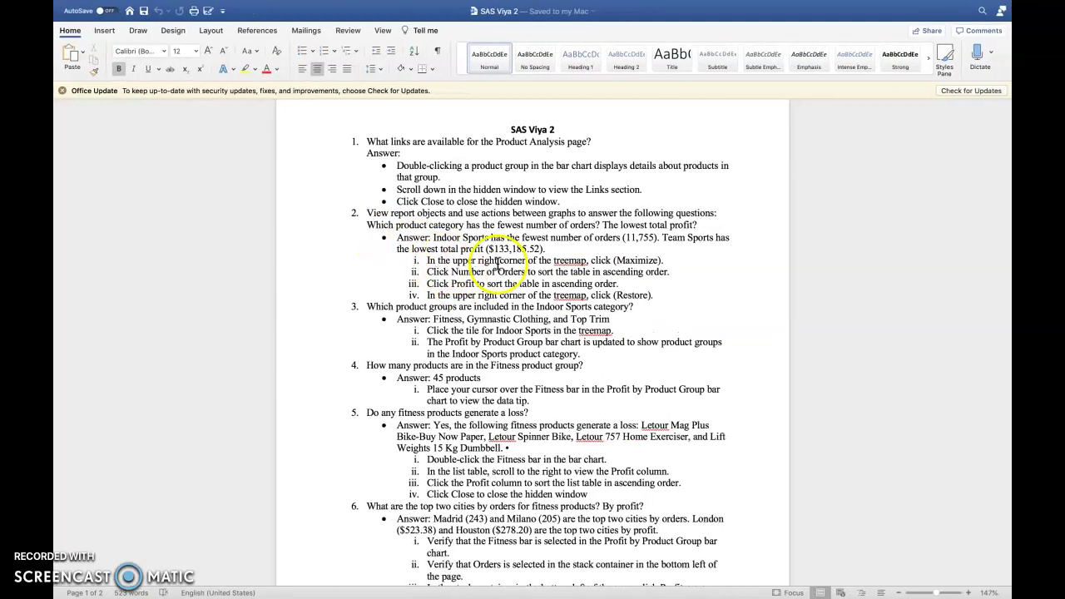
Step: Back in the browser report, maximize the product category treemap and sort its table ascending by Number of Orders, then by Profit
{"action": "key", "text": "ctrl+Left"}
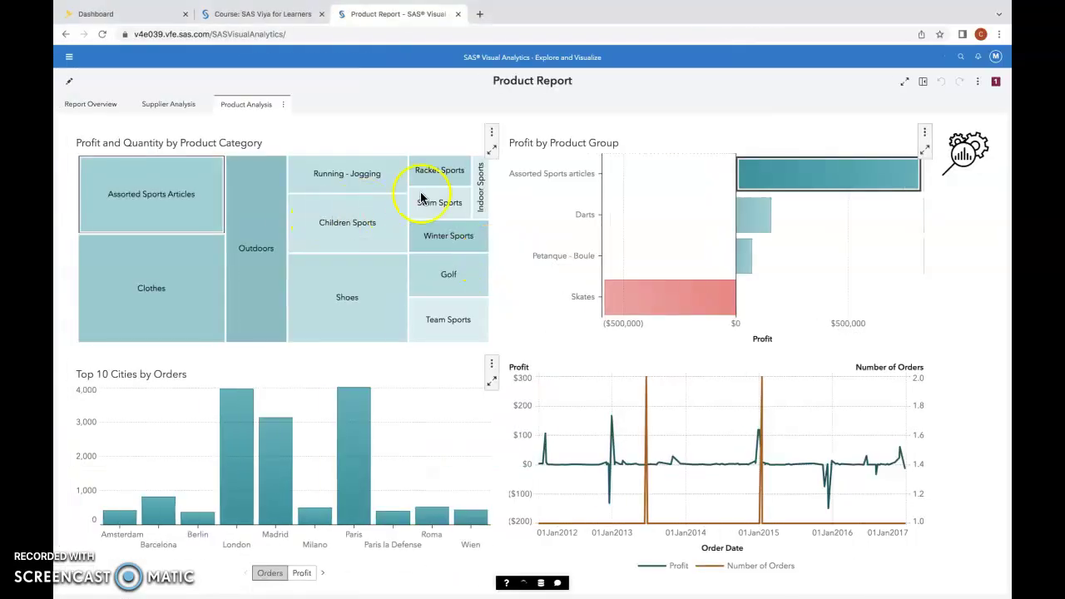
{"action": "left_click", "coordinate": [490, 149]}
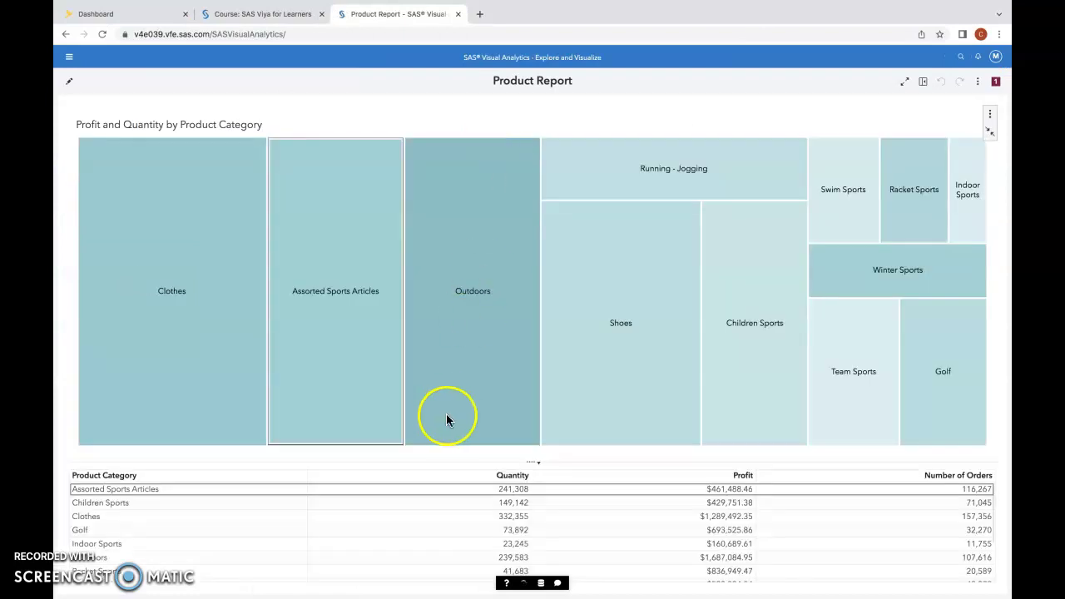
{"action": "left_click", "coordinate": [955, 476]}
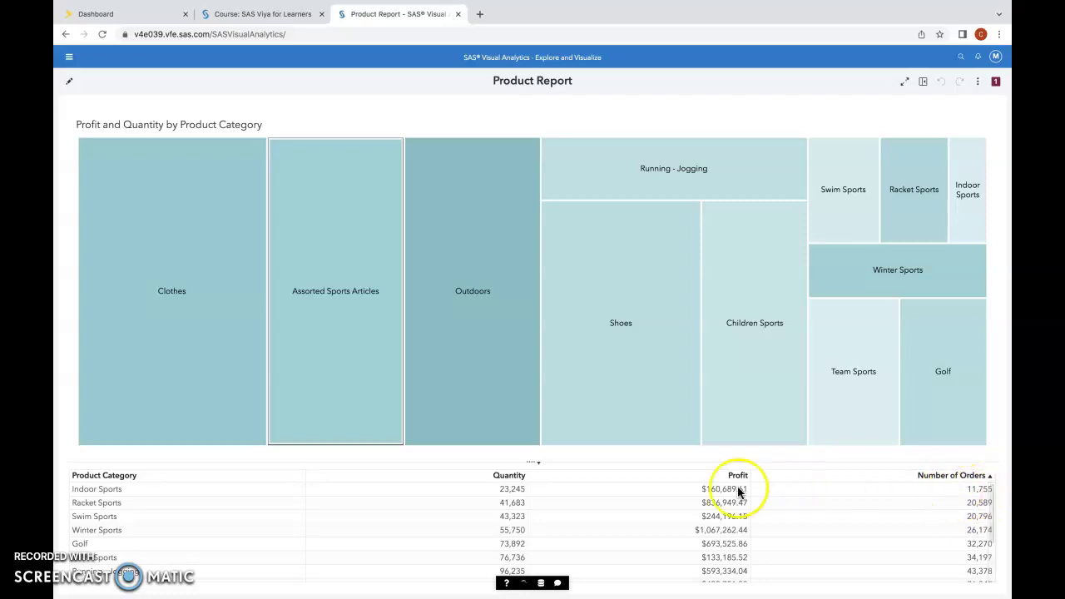
{"action": "left_click", "coordinate": [714, 477]}
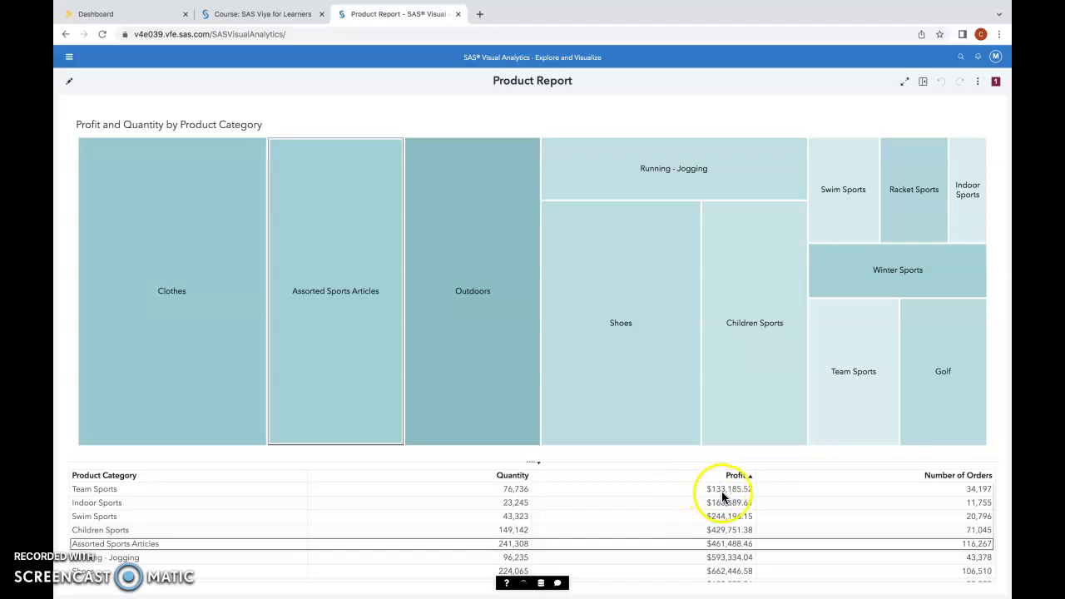
{"action": "mouse_move", "coordinate": [654, 371]}
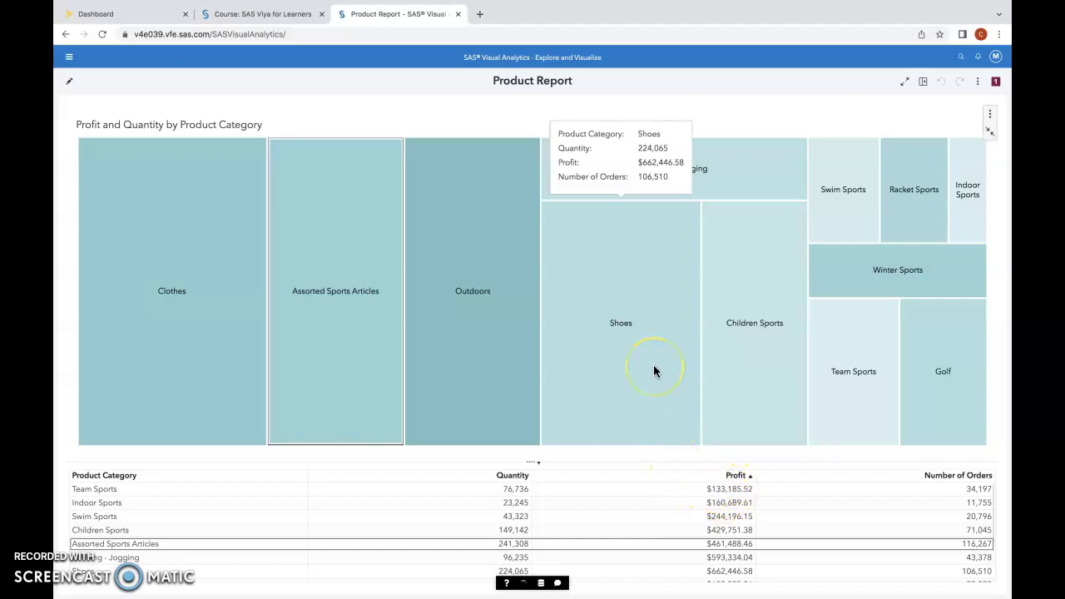
Step: Consult question 3 in the Word document, then restore the report's treemap to normal size and select its Indoor Sports tile
{"action": "key", "text": "ctrl+Right"}
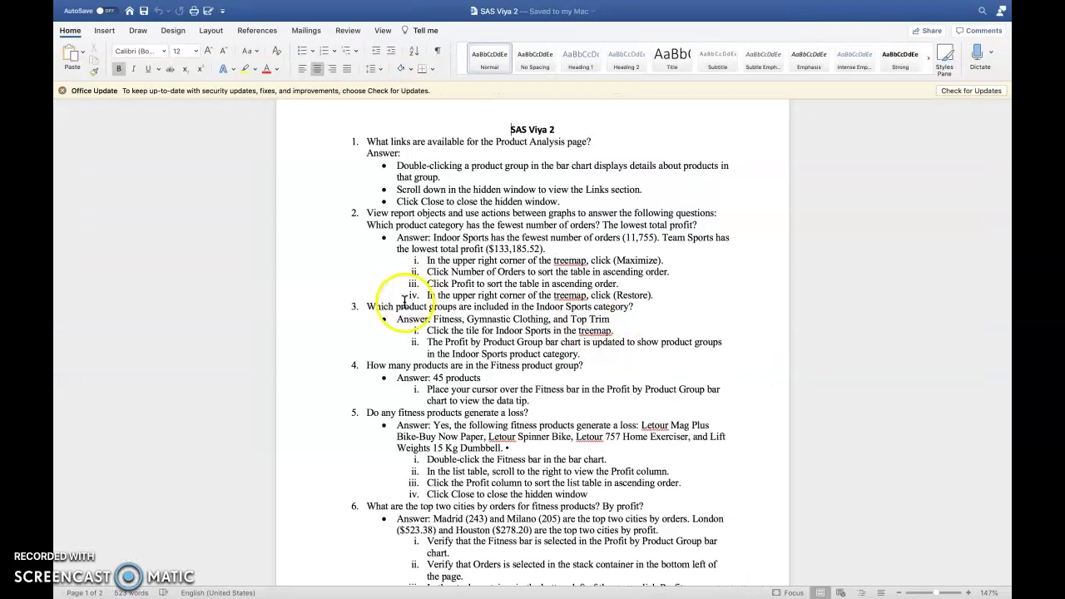
{"action": "scroll", "coordinate": [399, 308], "scroll_direction": "down", "scroll_amount": 3}
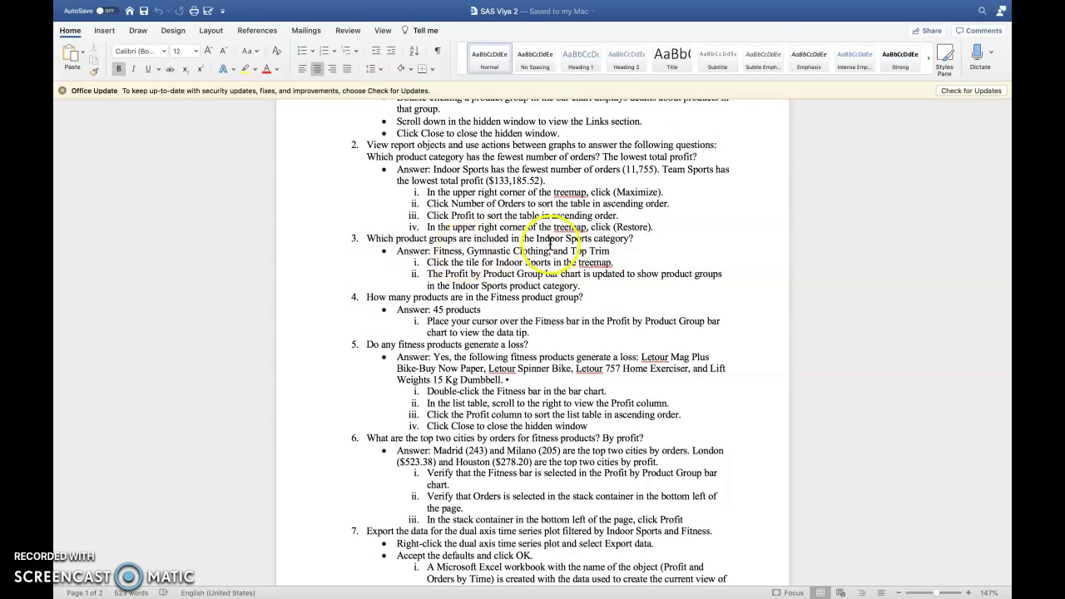
{"action": "key", "text": "ctrl+Left"}
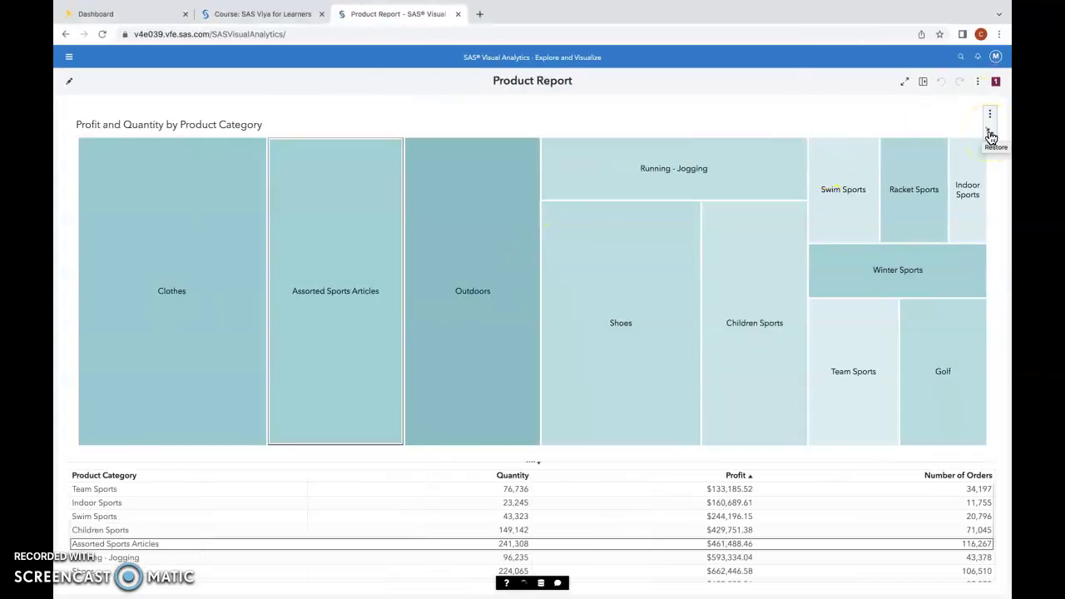
{"action": "left_click", "coordinate": [989, 135]}
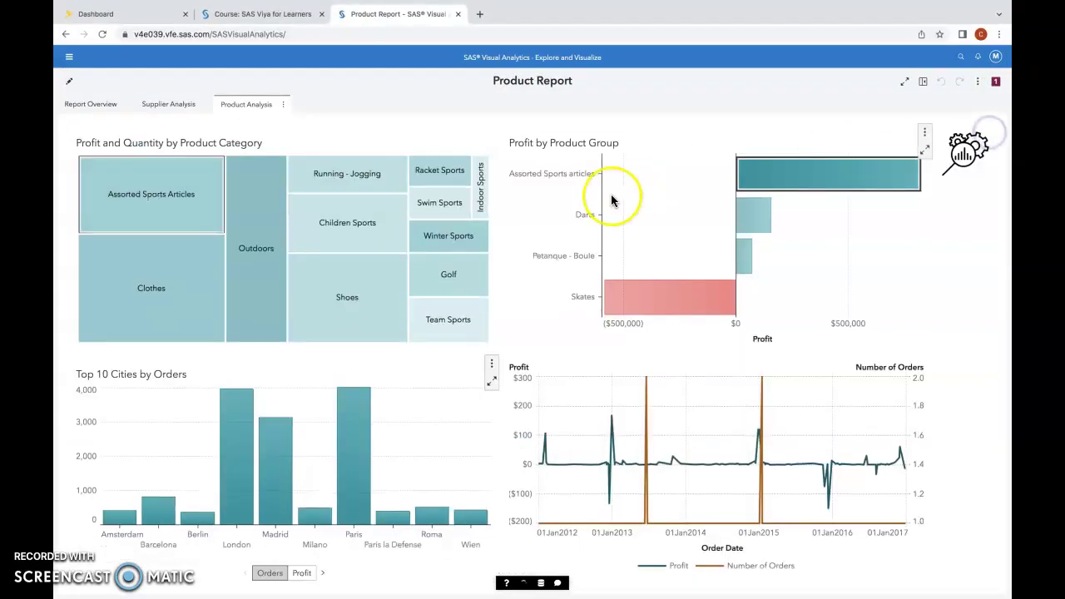
{"action": "left_click", "coordinate": [480, 194]}
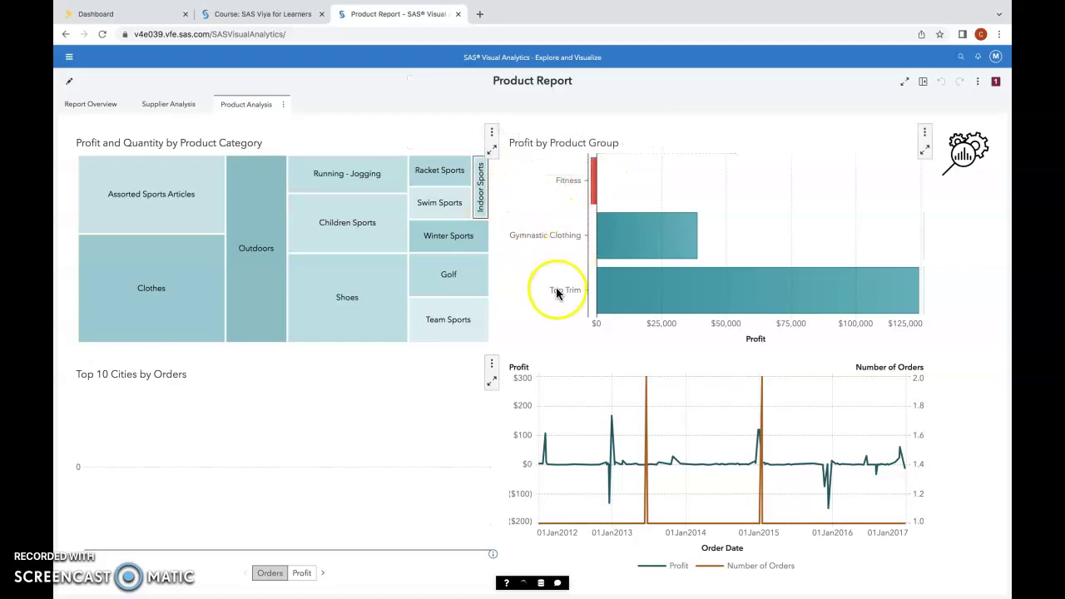
Step: Read question 4 in the Word document and inspect the Fitness bar in the report's Profit by Product Group chart
{"action": "key", "text": "super+Tab"}
{"action": "scroll", "coordinate": [386, 273], "scroll_direction": "down", "scroll_amount": 2}
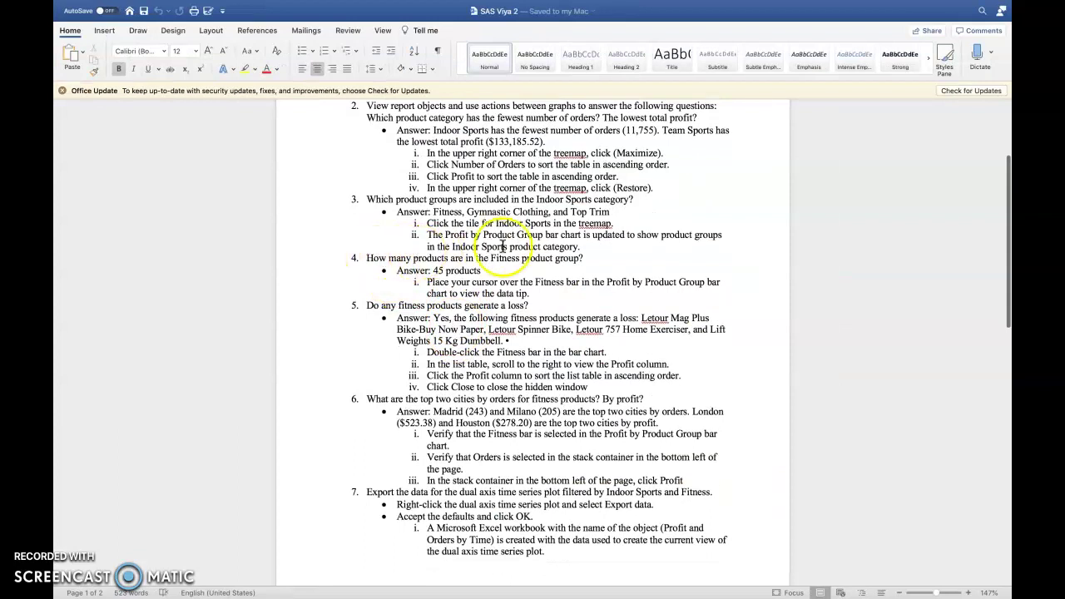
{"action": "key", "text": "super+Tab"}
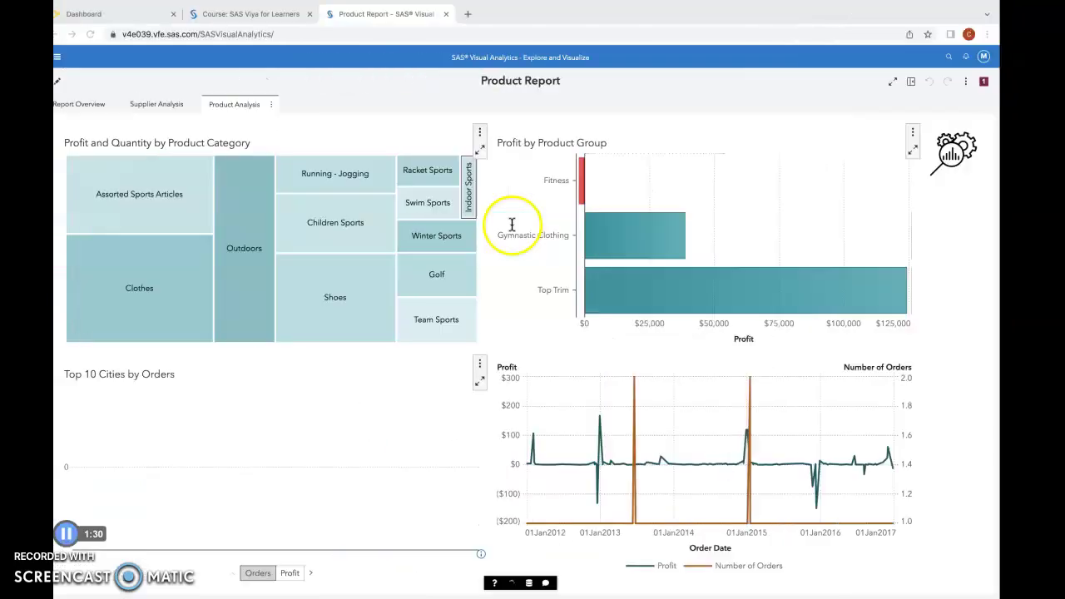
{"action": "mouse_move", "coordinate": [595, 191]}
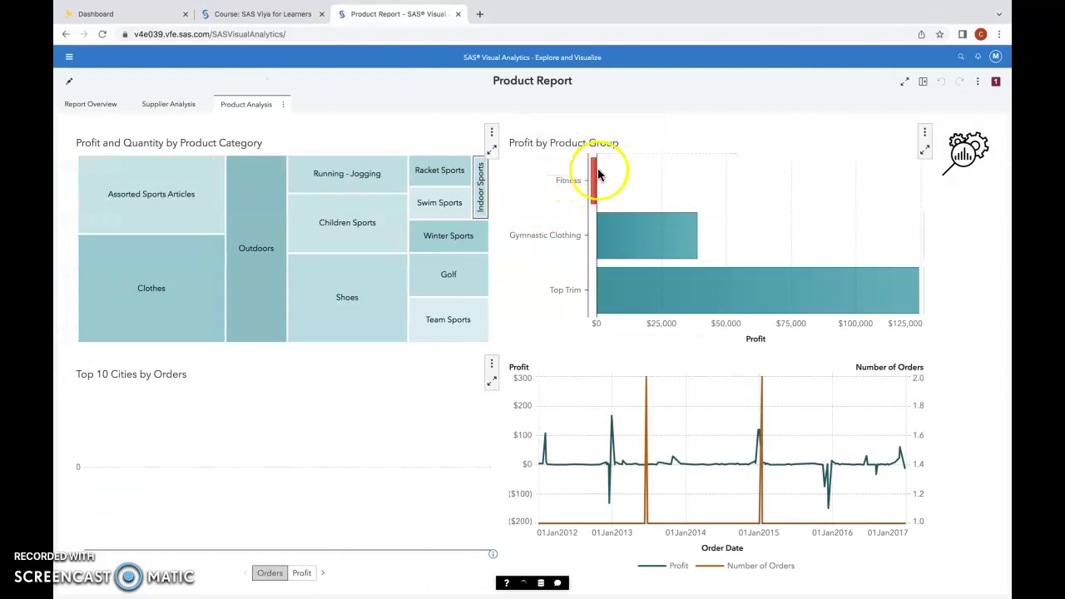
Step: Following question 5 in the Word document, open the Fitness bar's product details, check the list sorted ascending by Profit, and close them
{"action": "key", "text": "super+Tab"}
{"action": "scroll", "coordinate": [462, 289], "scroll_direction": "down", "scroll_amount": 3}
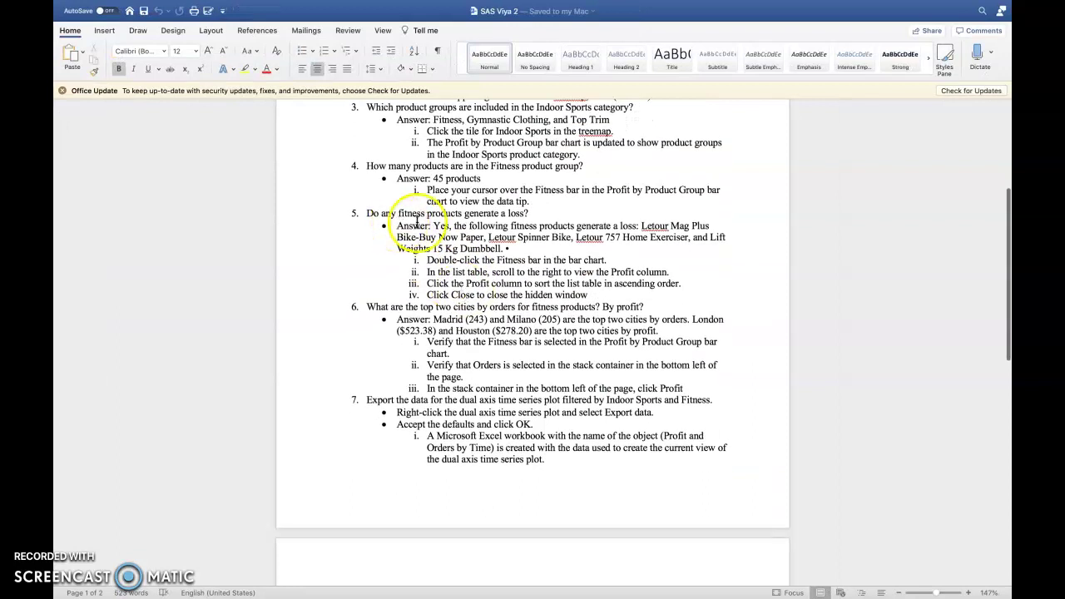
{"action": "key", "text": "super+Tab"}
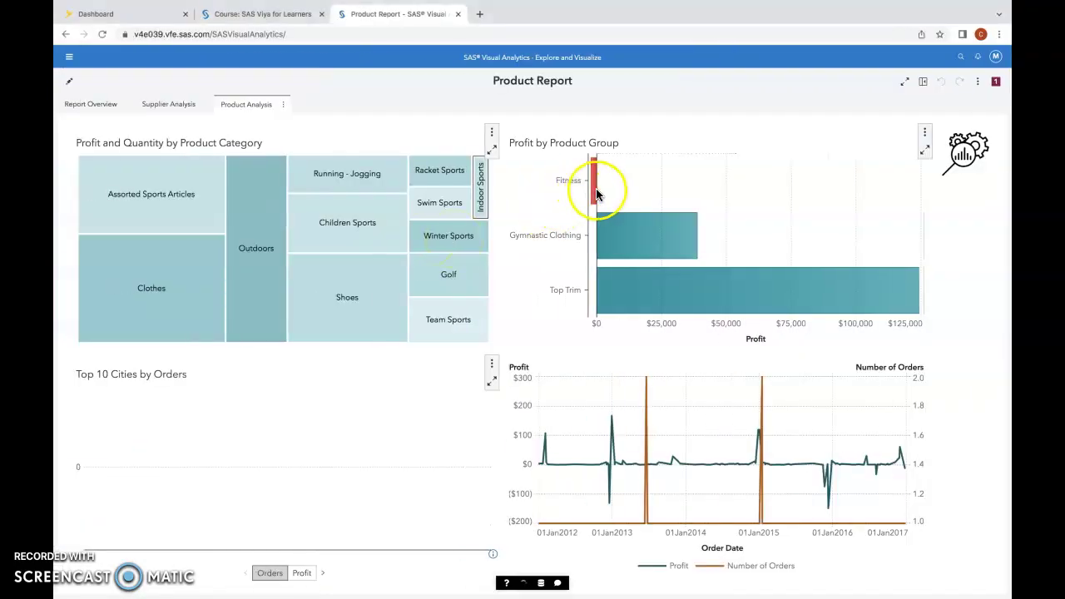
{"action": "double_click", "coordinate": [593, 188]}
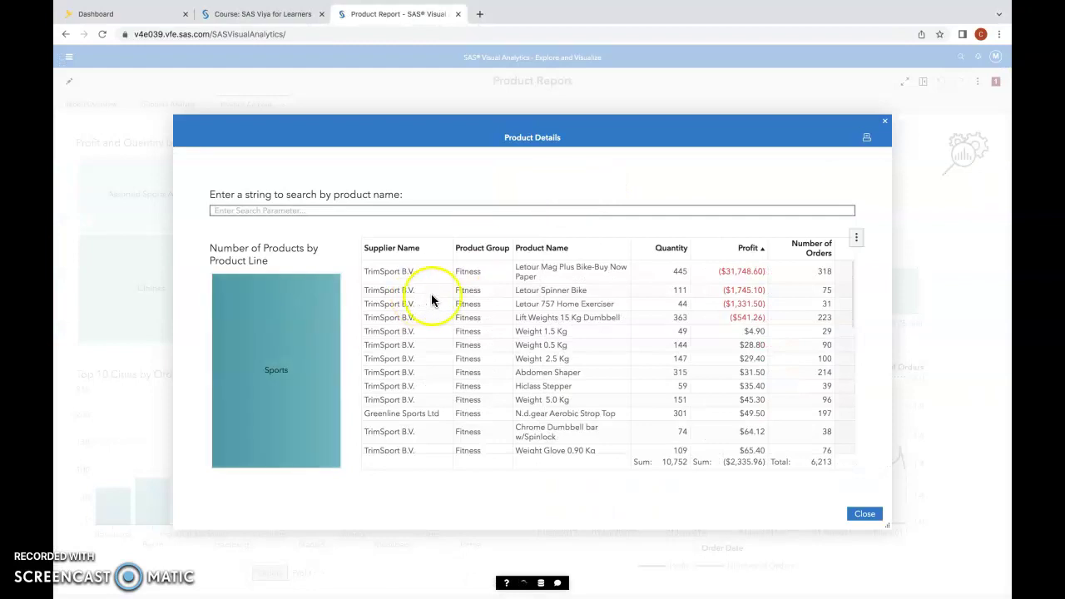
{"action": "left_click", "coordinate": [759, 252]}
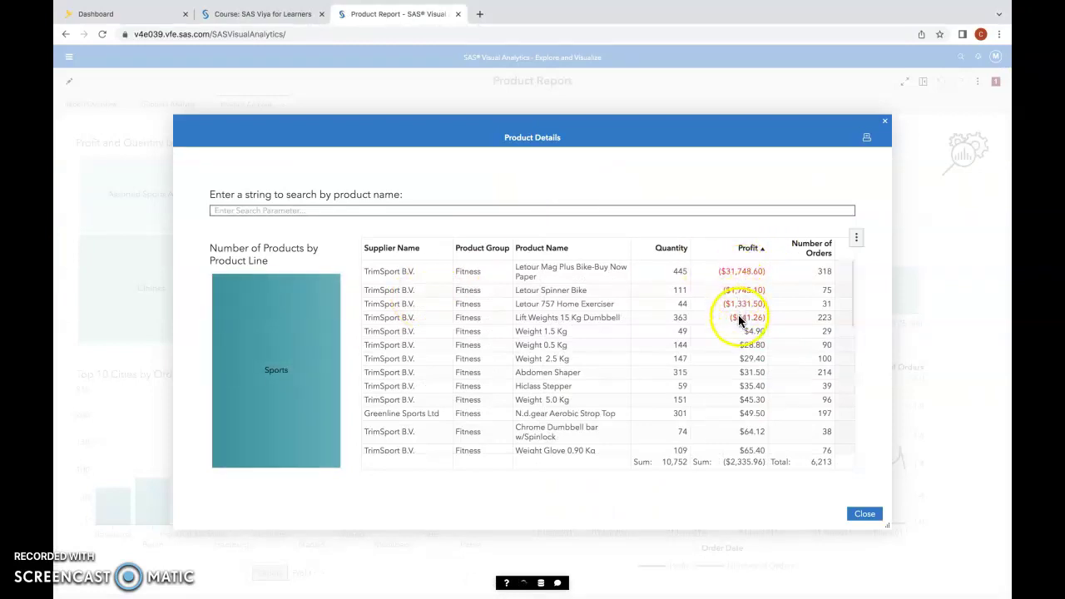
{"action": "left_click", "coordinate": [867, 514]}
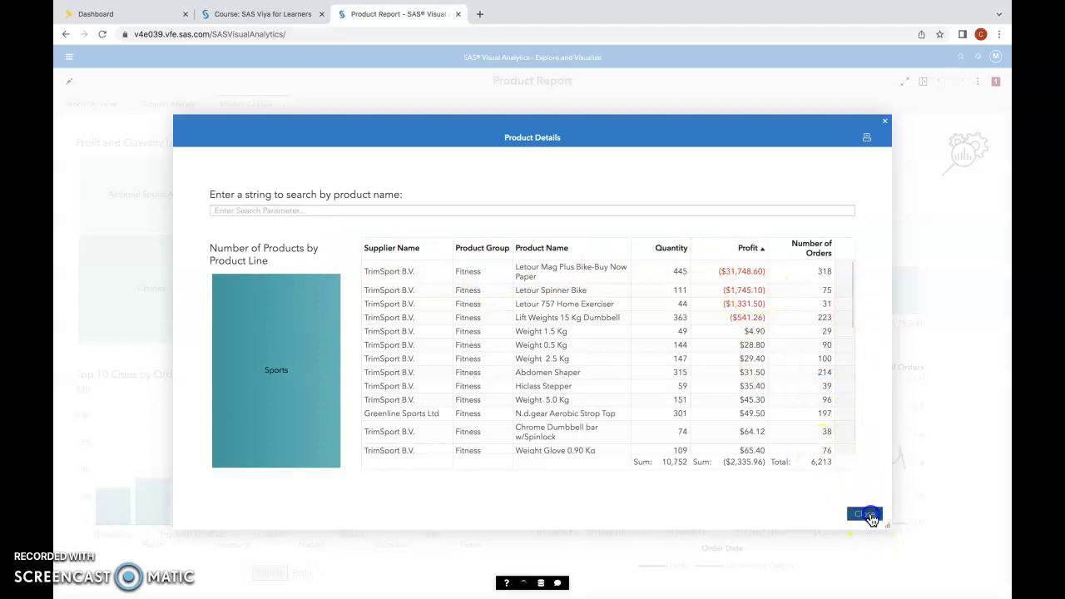
Step: Read question 6 in the Word document and check the order numbers of Madrid and Milano in the Top 10 Cities by Orders chart
{"action": "key", "text": "super+Tab"}
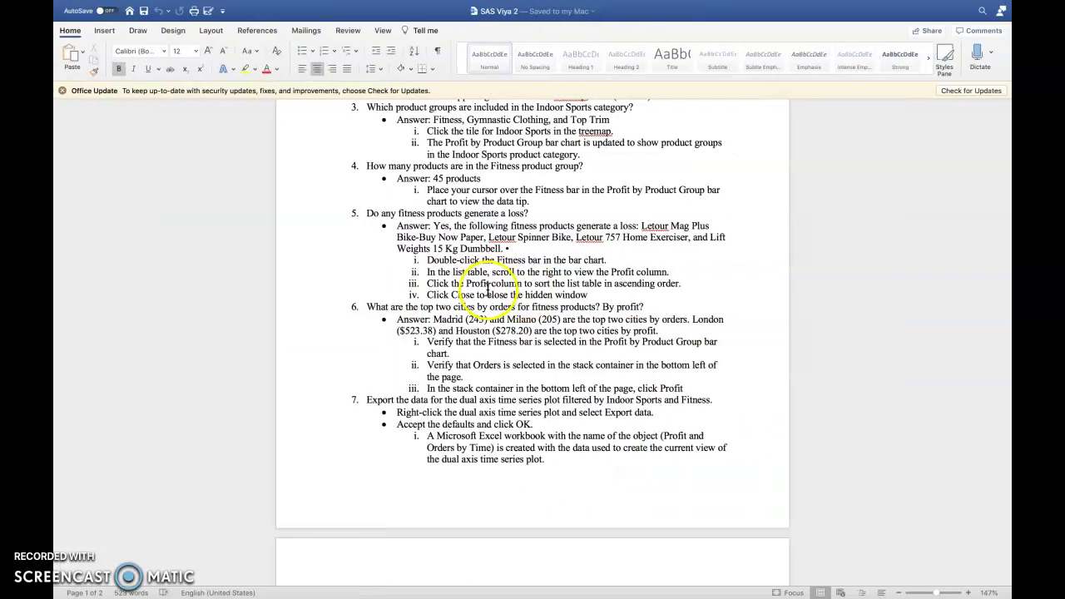
{"action": "scroll", "coordinate": [427, 262], "scroll_direction": "down", "scroll_amount": 3}
{"action": "scroll", "coordinate": [426, 262], "scroll_direction": "down", "scroll_amount": 2}
{"action": "left_click", "coordinate": [416, 241]}
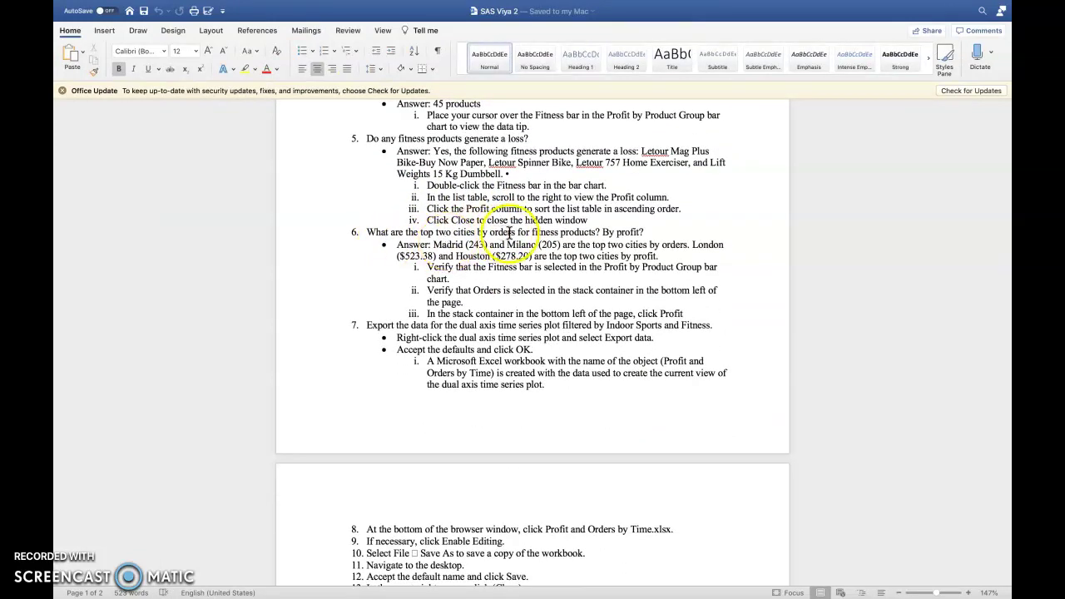
{"action": "key", "text": "super+Tab"}
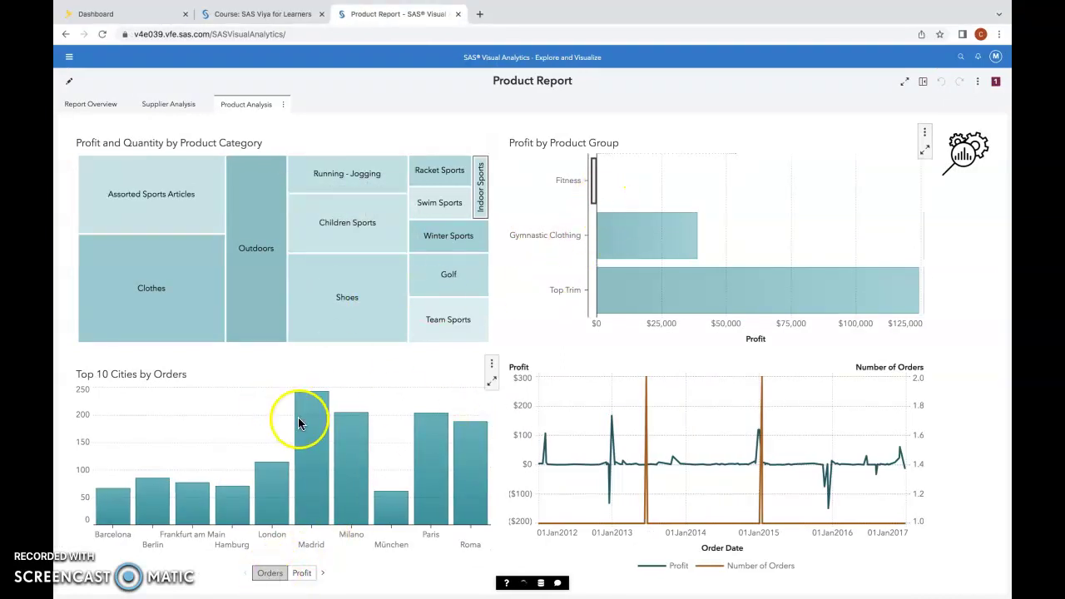
{"action": "mouse_move", "coordinate": [311, 421]}
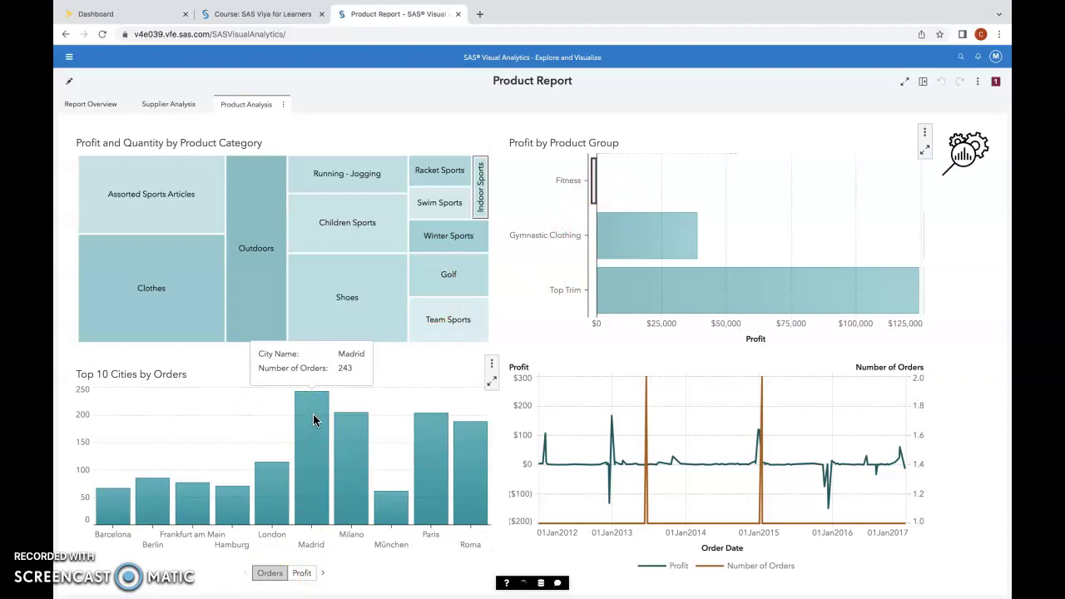
{"action": "mouse_move", "coordinate": [358, 430]}
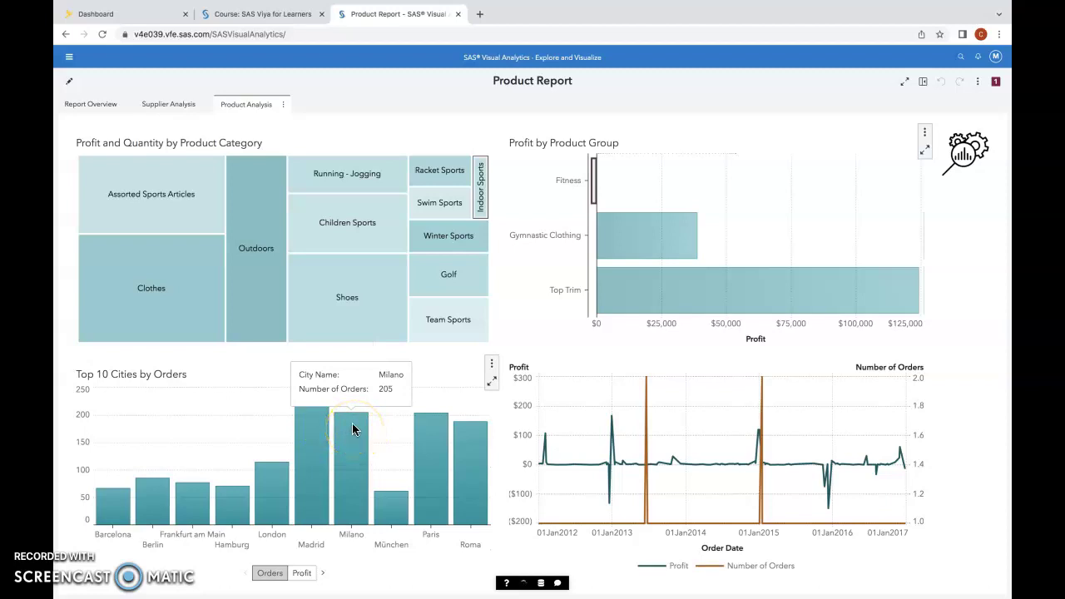
Step: Recheck question 6 in Word, then show the report's top 10 cities by Profit and examine the London and Houston values
{"action": "key", "text": "super+Tab"}
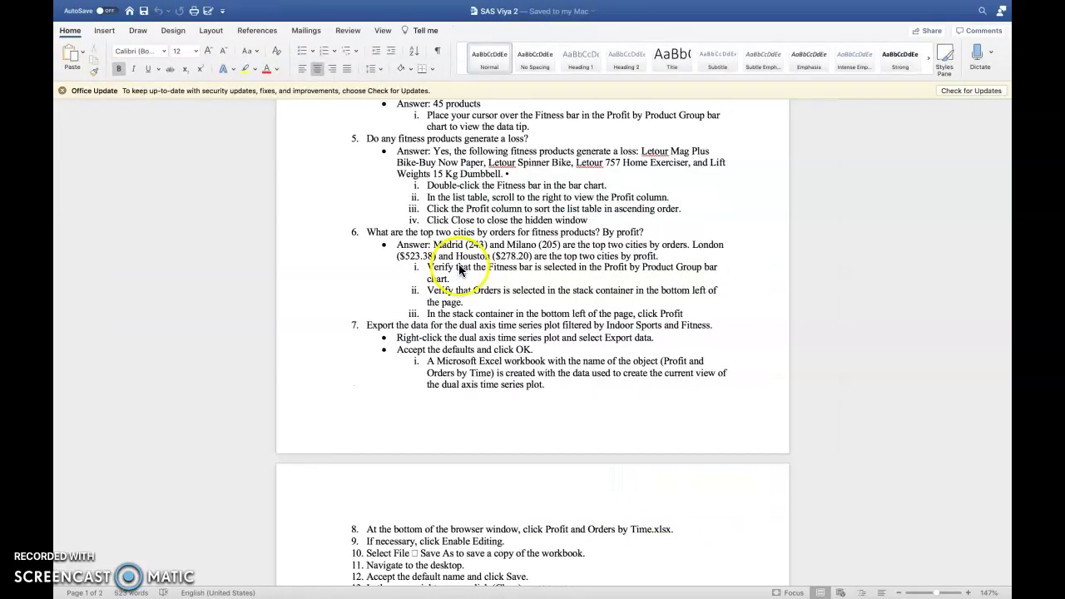
{"action": "key", "text": "super+Tab"}
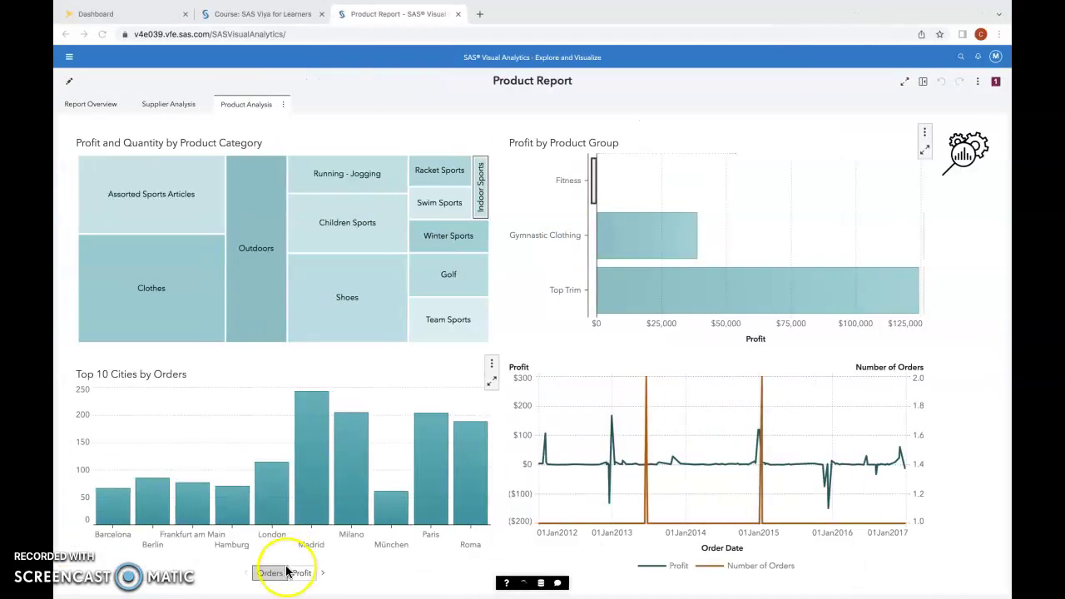
{"action": "left_click", "coordinate": [299, 573]}
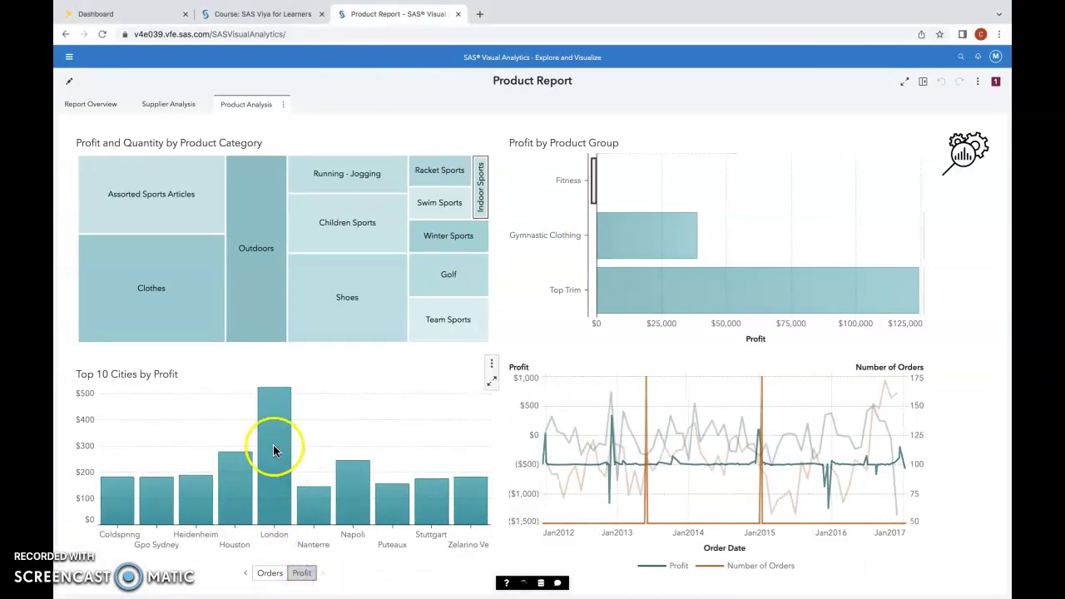
{"action": "mouse_move", "coordinate": [268, 414]}
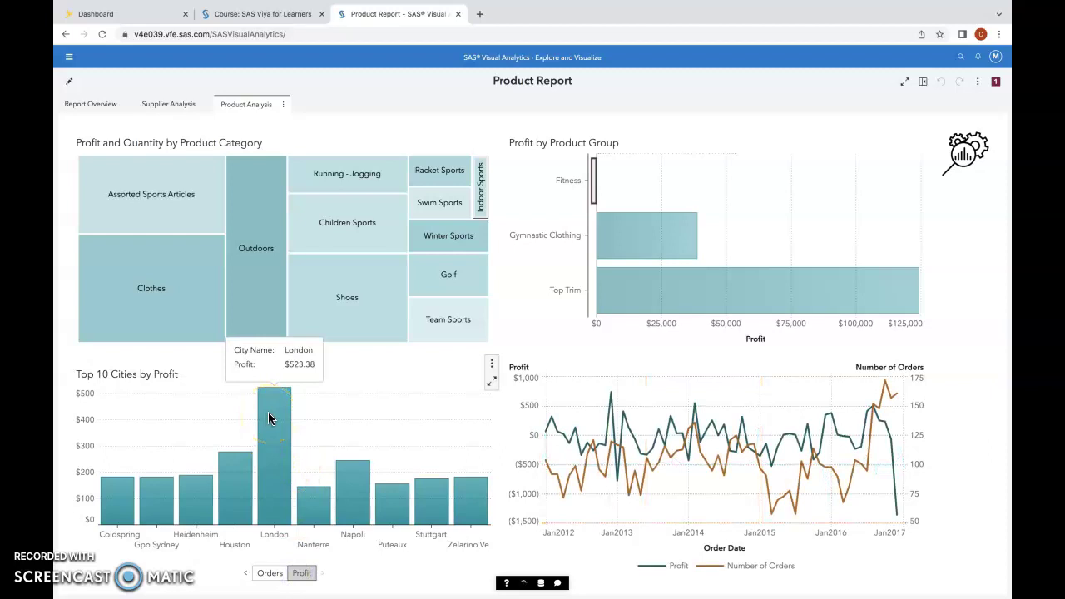
{"action": "left_click", "coordinate": [223, 472]}
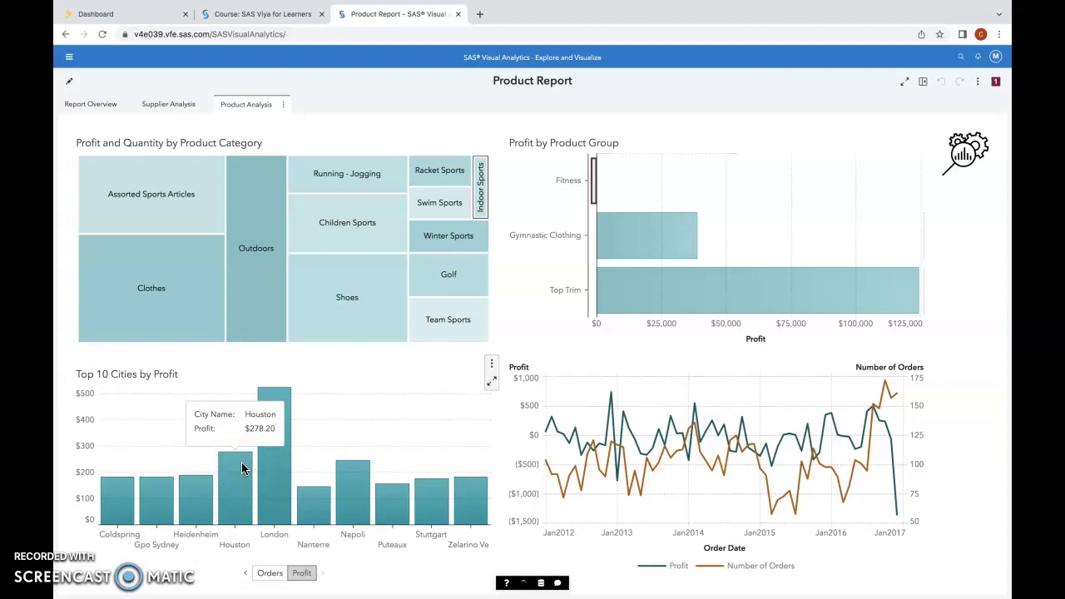
Step: Following question 7 in Word, export the report's dual axis time series data as an Excel workbook (.xlsx) with default options and open it
{"action": "key", "text": "super+Tab"}
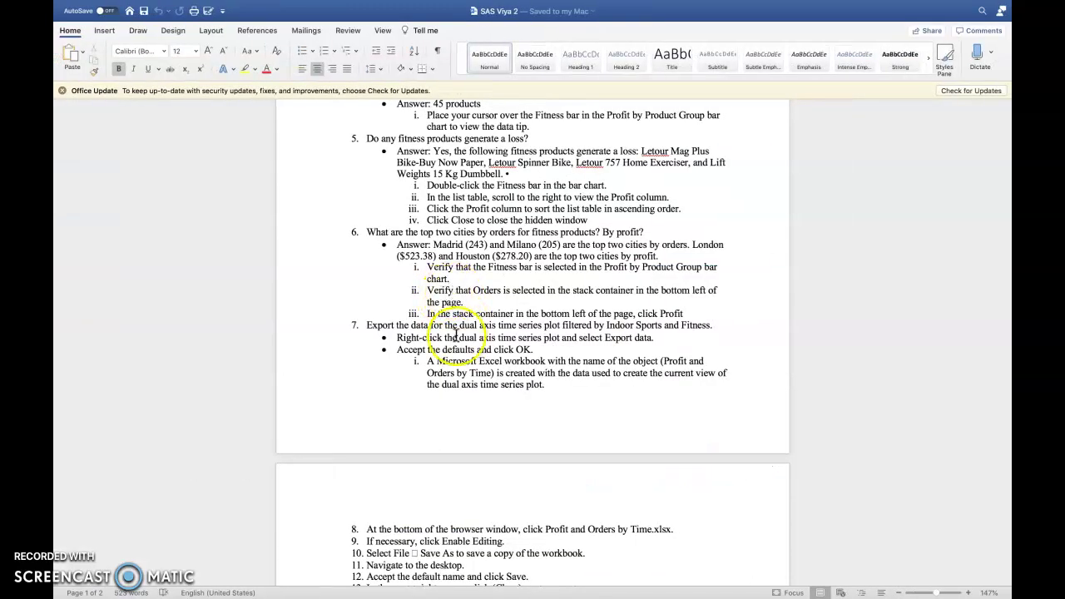
{"action": "scroll", "coordinate": [455, 335], "scroll_direction": "down", "scroll_amount": 2}
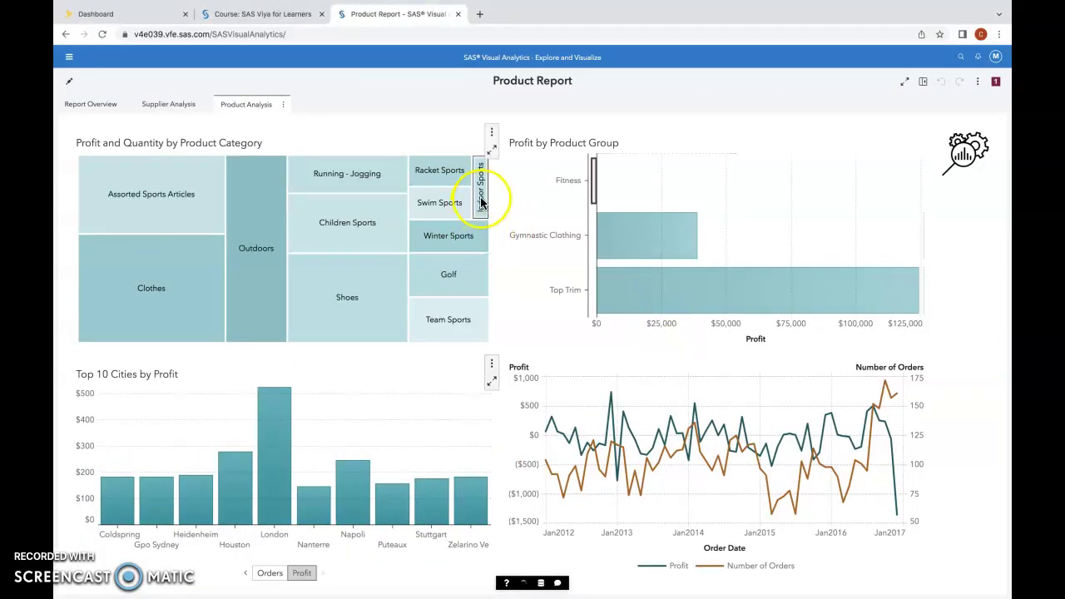
{"action": "mouse_move", "coordinate": [481, 201]}
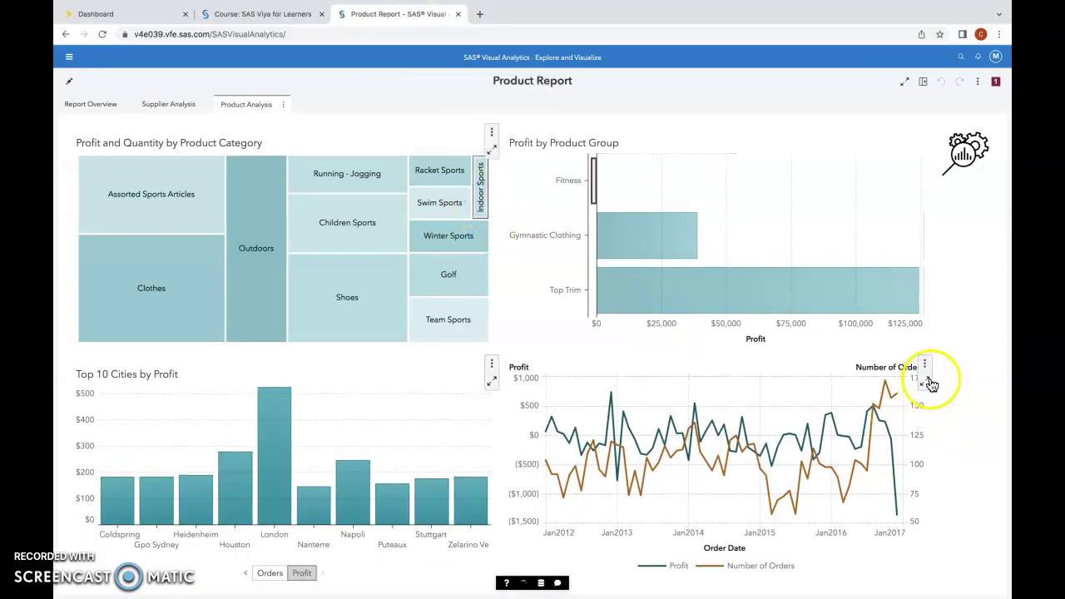
{"action": "left_click", "coordinate": [924, 365]}
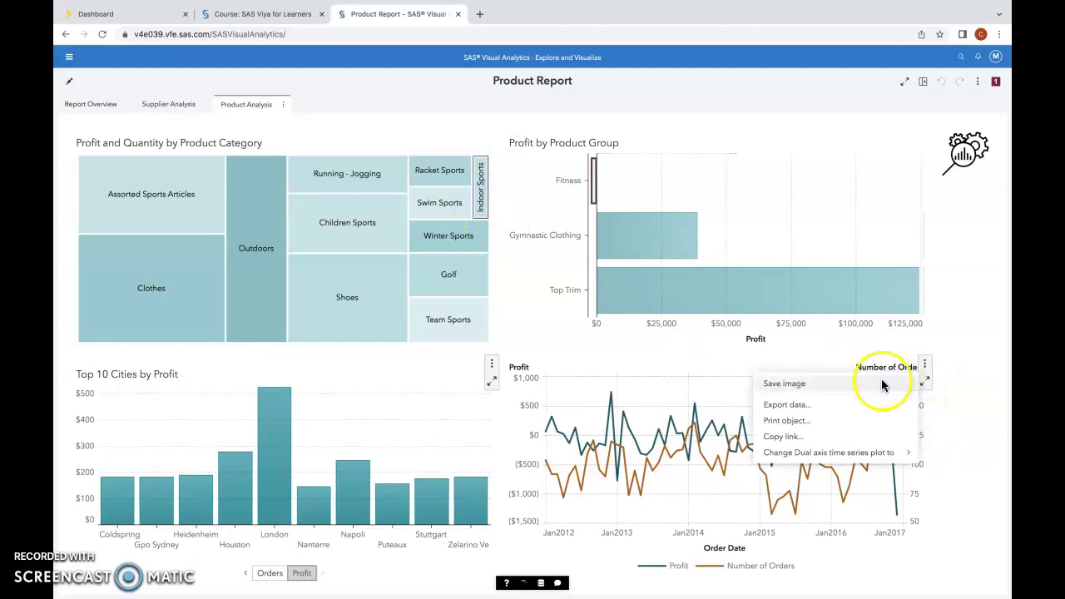
{"action": "left_click", "coordinate": [831, 407]}
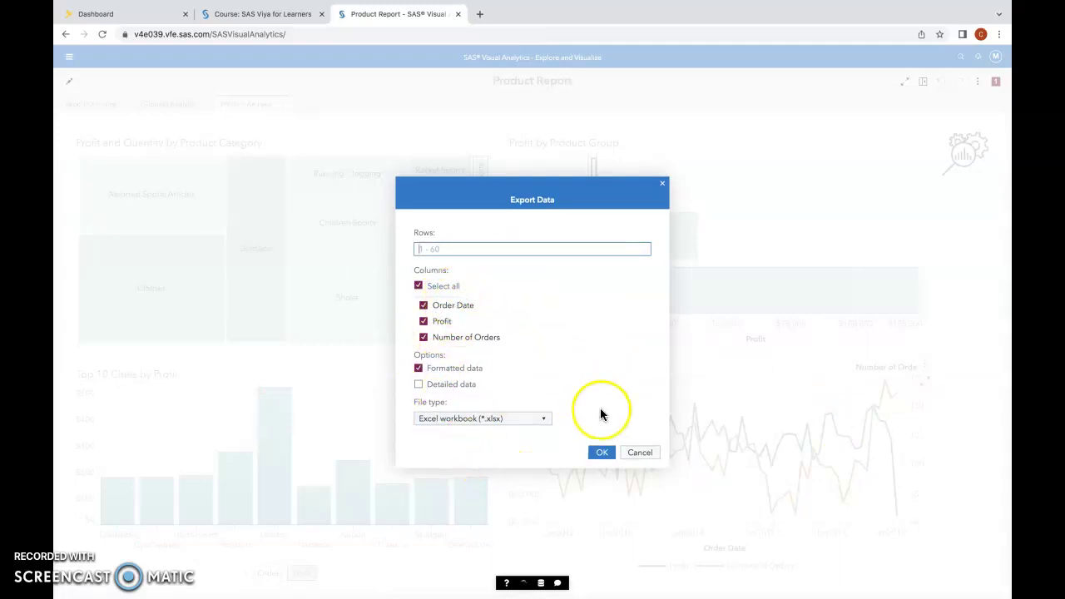
{"action": "left_click", "coordinate": [601, 454]}
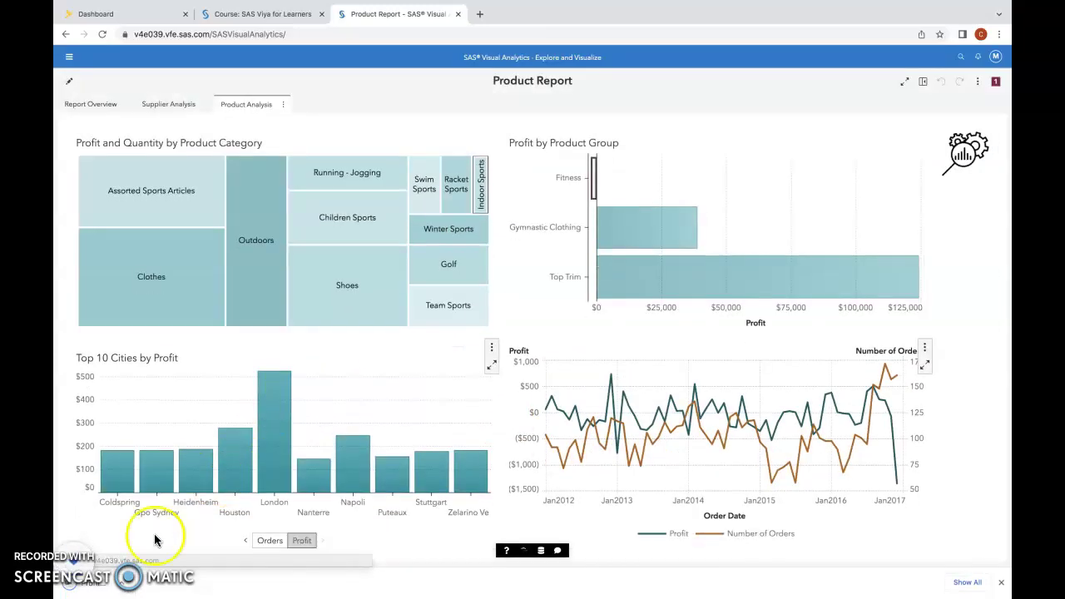
{"action": "left_click", "coordinate": [112, 589]}
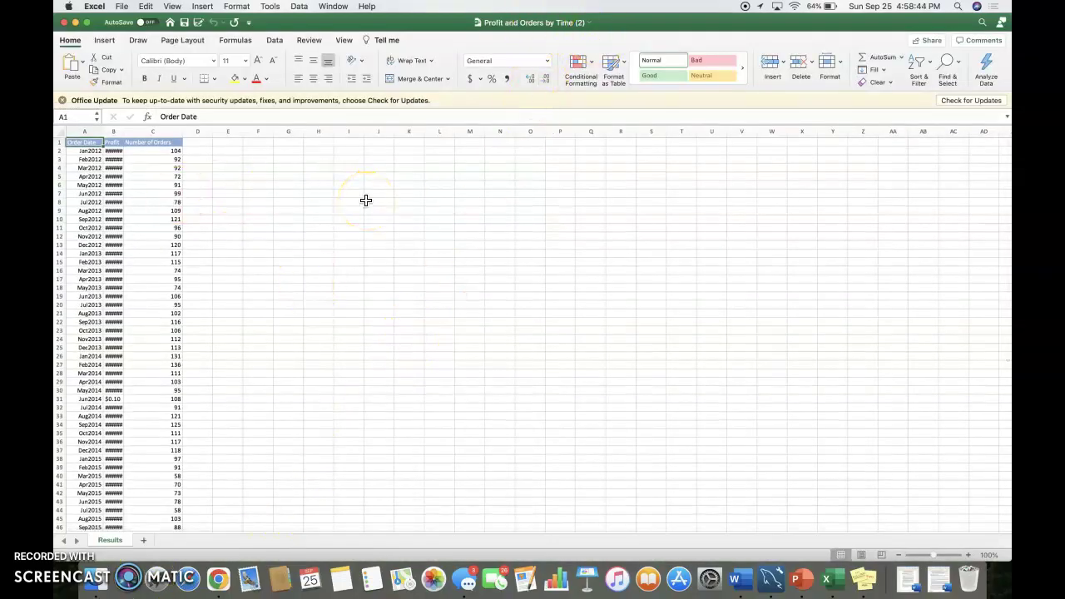
Step: Read instructions 8 to 12 in Word, then save the exported workbook under its default name in Downloads, replacing the existing file
{"action": "key", "text": "super+Tab"}
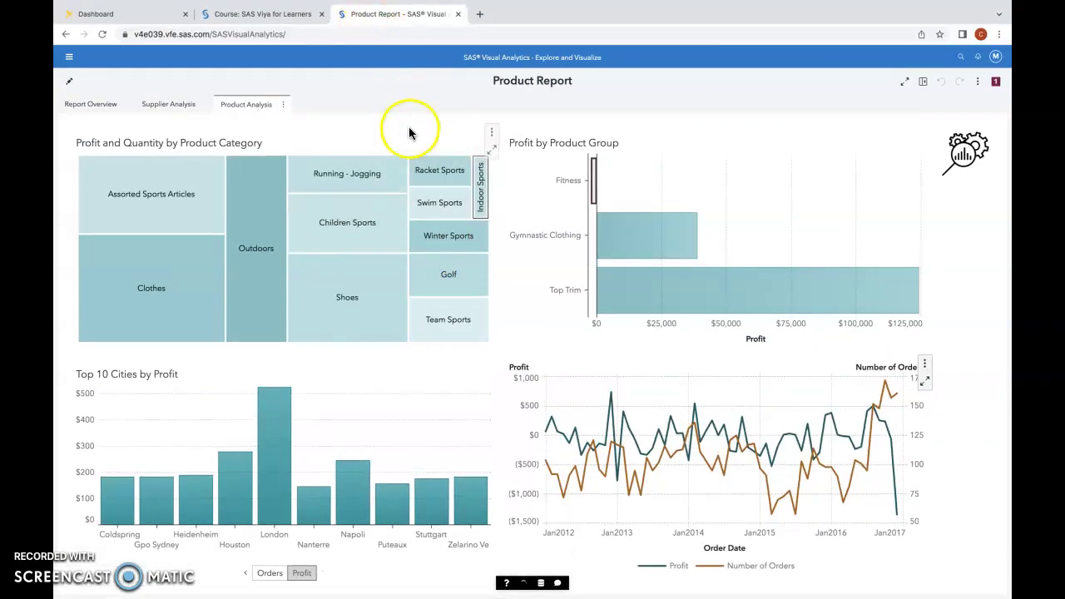
{"action": "key", "text": "super+Tab"}
{"action": "scroll", "coordinate": [421, 324], "scroll_direction": "down", "scroll_amount": 5}
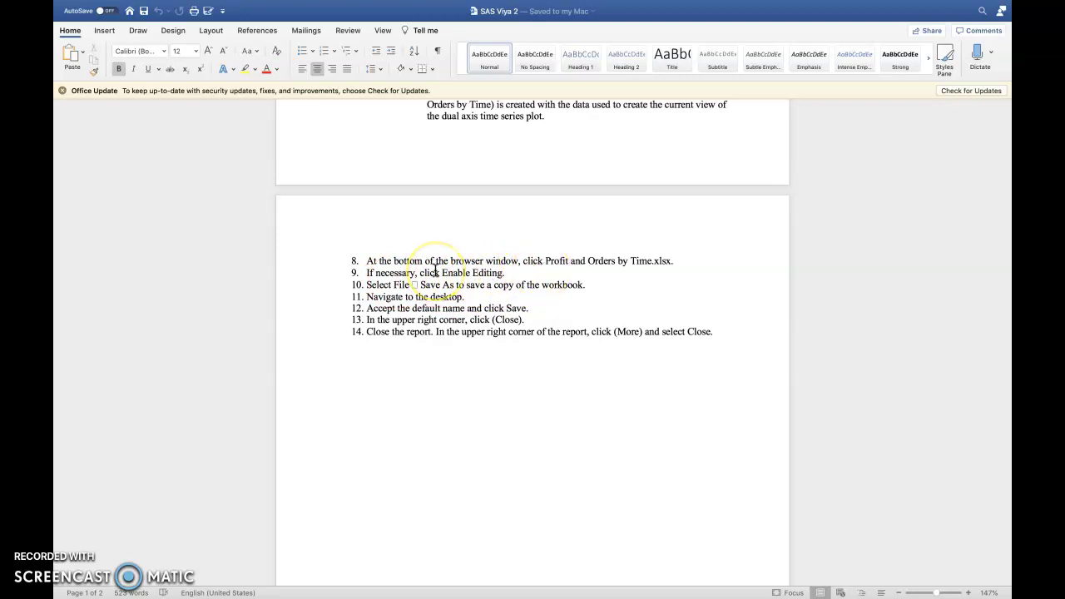
{"action": "key", "text": "ctrl+Left"}
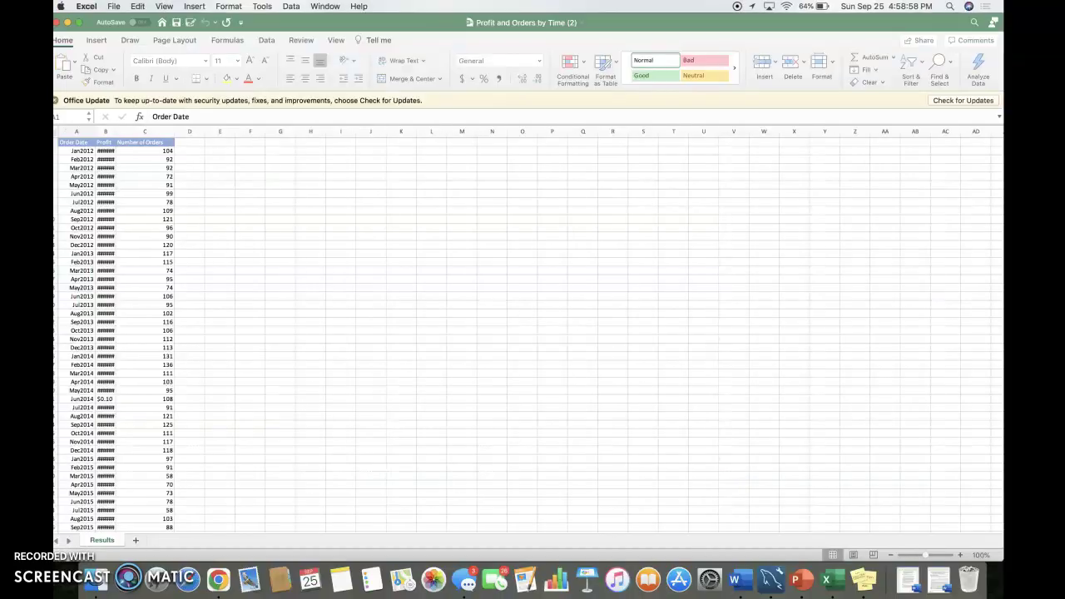
{"action": "left_click", "coordinate": [122, 6]}
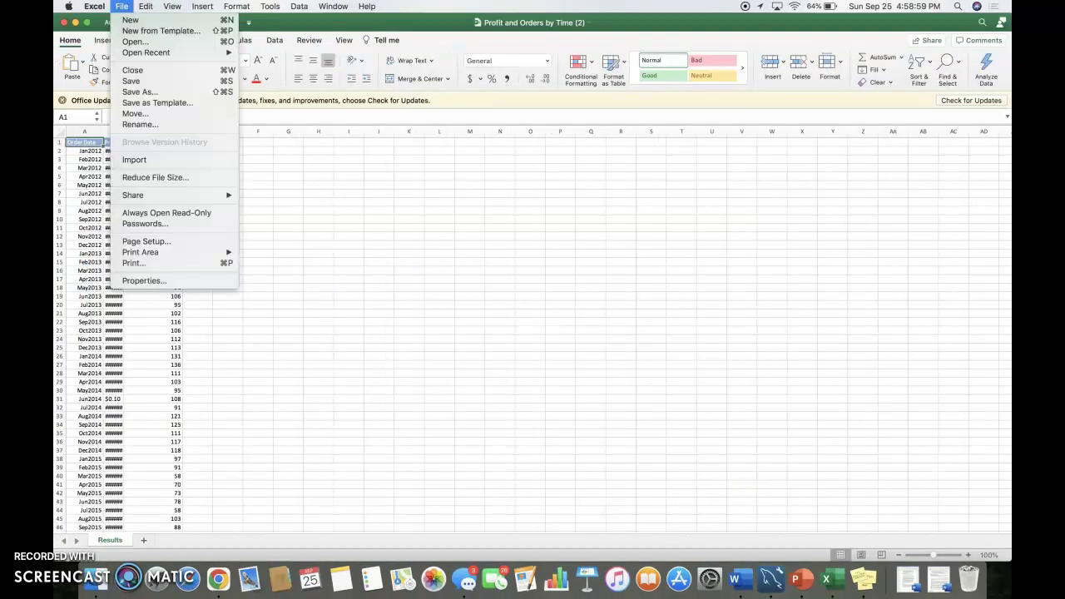
{"action": "left_click", "coordinate": [140, 93]}
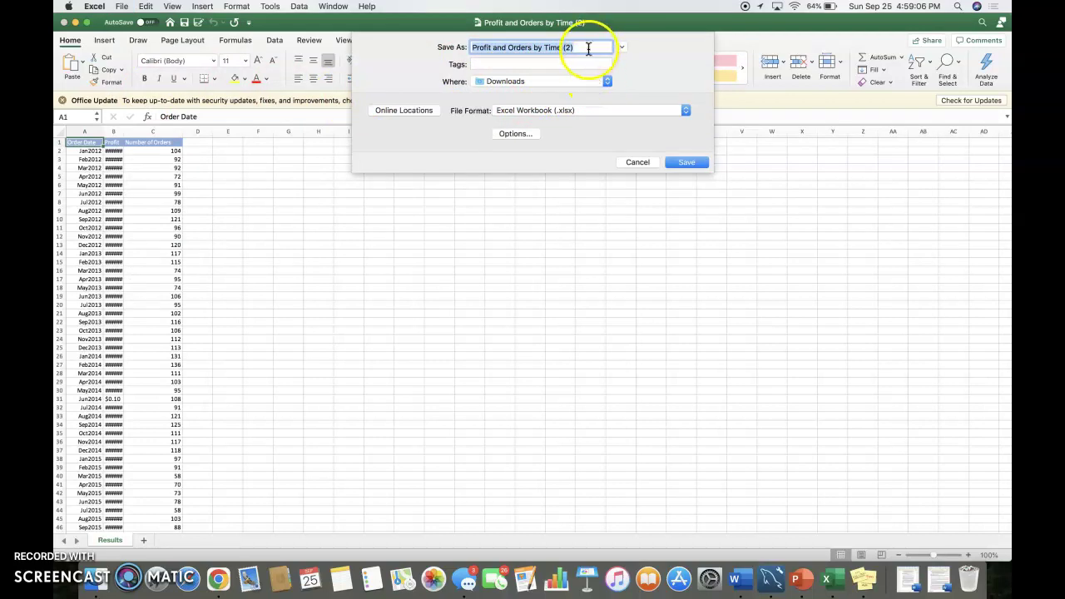
{"action": "left_click", "coordinate": [683, 163]}
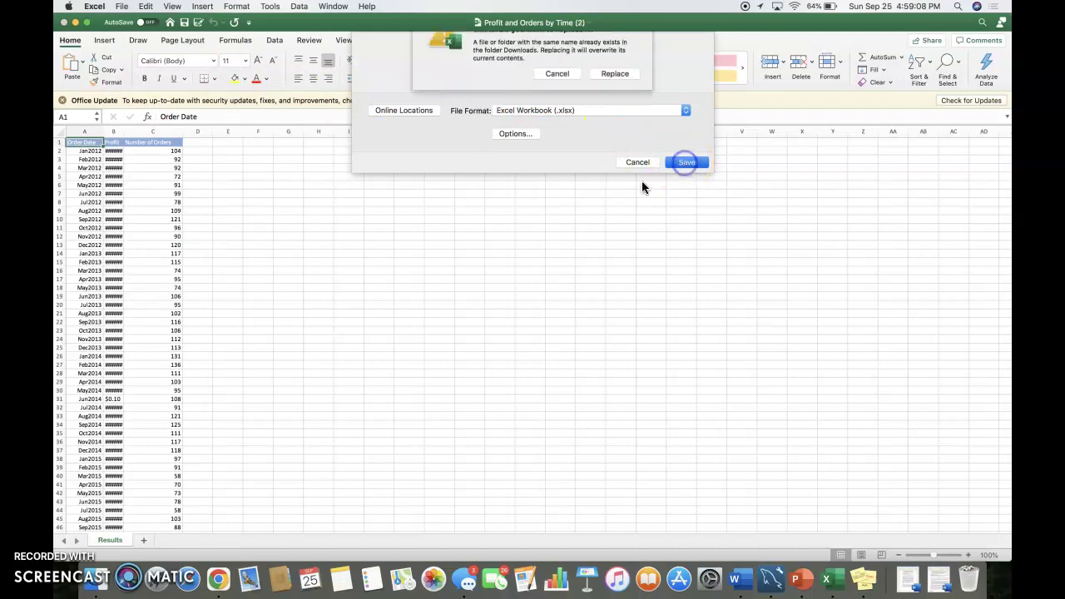
{"action": "left_click", "coordinate": [613, 100]}
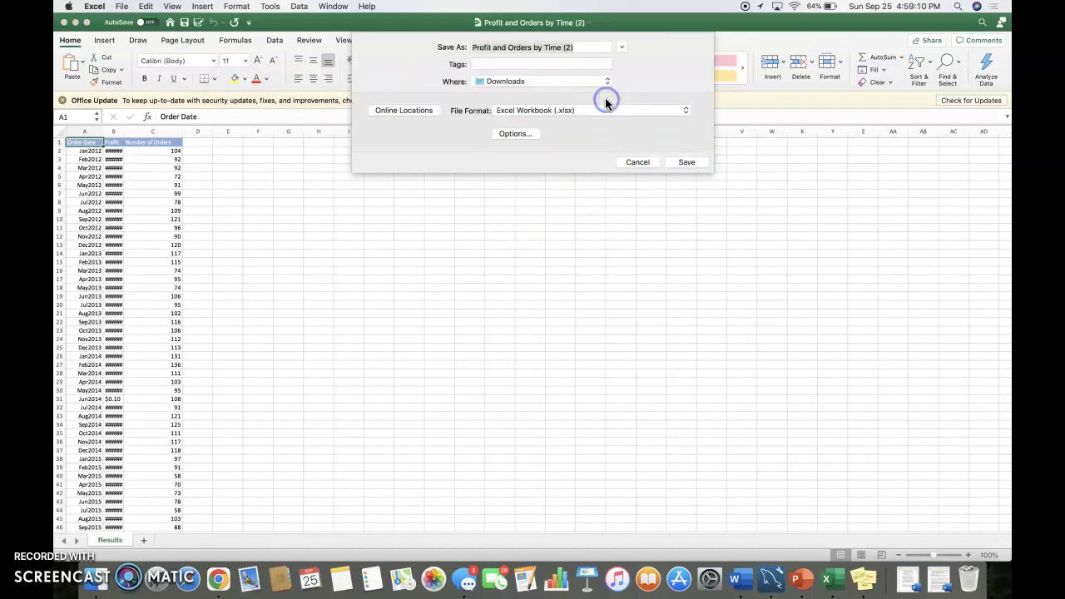
Step: Check the remaining instructions in the Word document, then return to Excel and close the Profit and Orders by Time workbook
{"action": "key", "text": "ctrl+Right"}
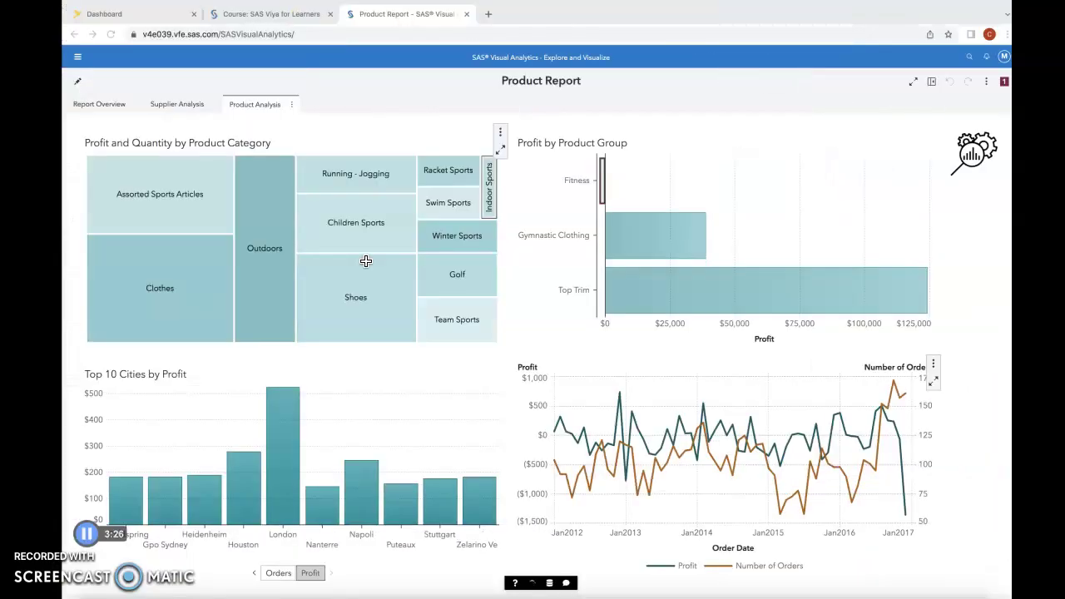
{"action": "key", "text": "ctrl+Right"}
{"action": "scroll", "coordinate": [387, 294], "scroll_direction": "down", "scroll_amount": 2}
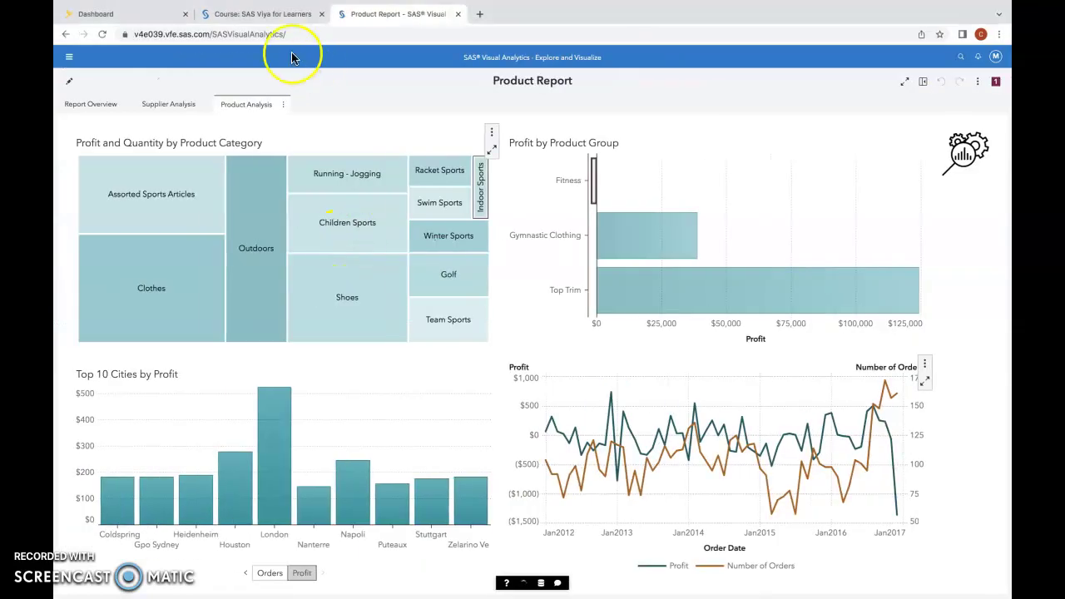
{"action": "key", "text": "ctrl+Left"}
{"action": "mouse_move", "coordinate": [286, 25]}
{"action": "left_mouse_down"}
{"action": "mouse_move", "coordinate": [315, 17]}
{"action": "mouse_move", "coordinate": [277, 15]}
{"action": "left_mouse_up"}
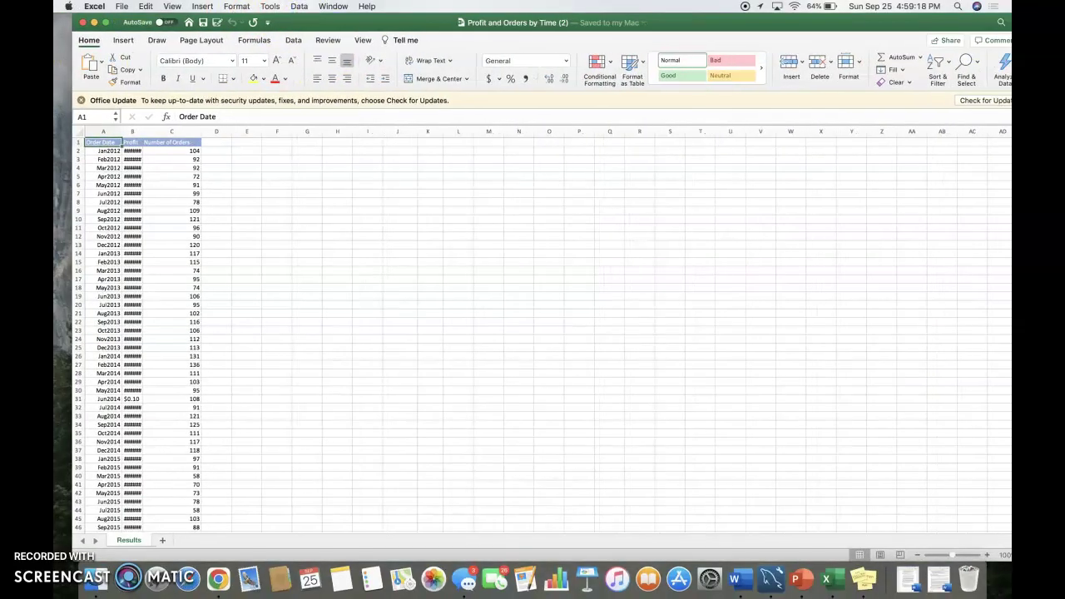
{"action": "left_click", "coordinate": [82, 22]}
Step: Reread closing instructions 13 and 14 in the Word document and switch back to the Product Report in the browser
{"action": "left_click", "coordinate": [237, 131]}
{"action": "left_click", "coordinate": [957, 6]}
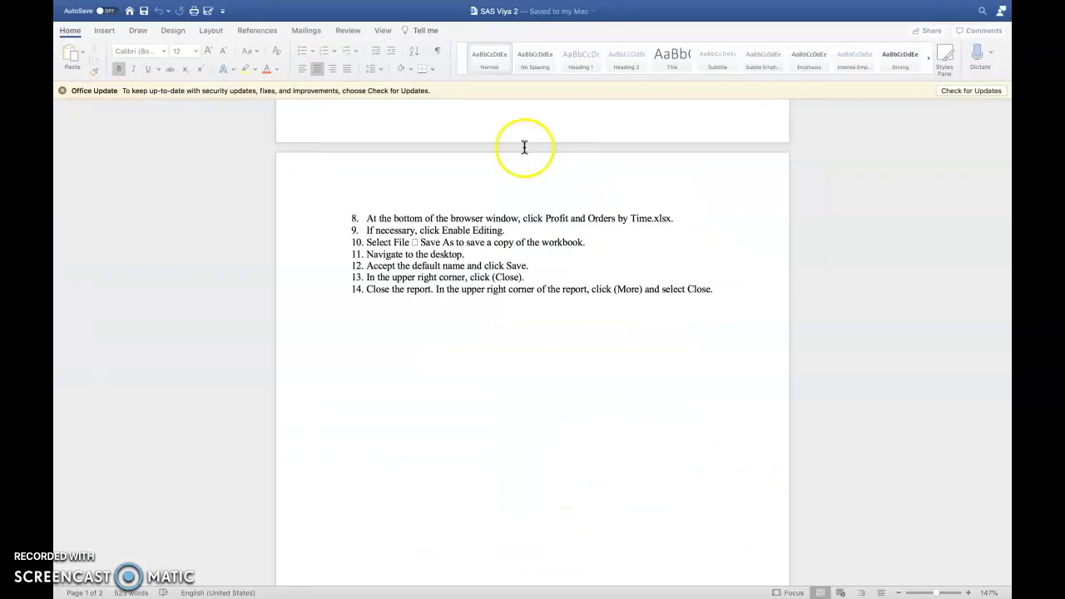
{"action": "left_click", "coordinate": [434, 189]}
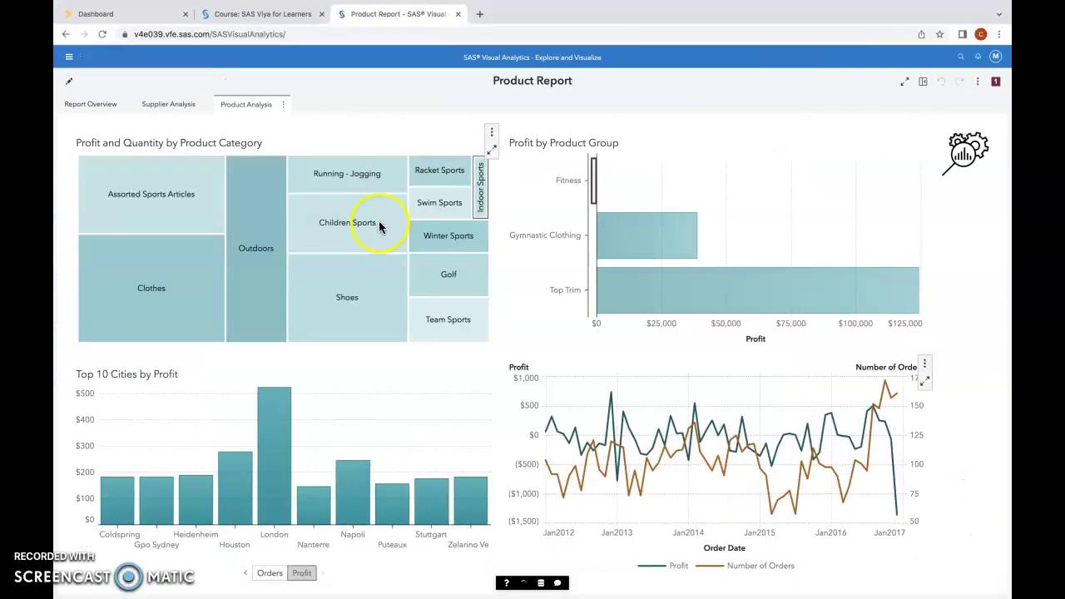
{"action": "mouse_move", "coordinate": [379, 220]}
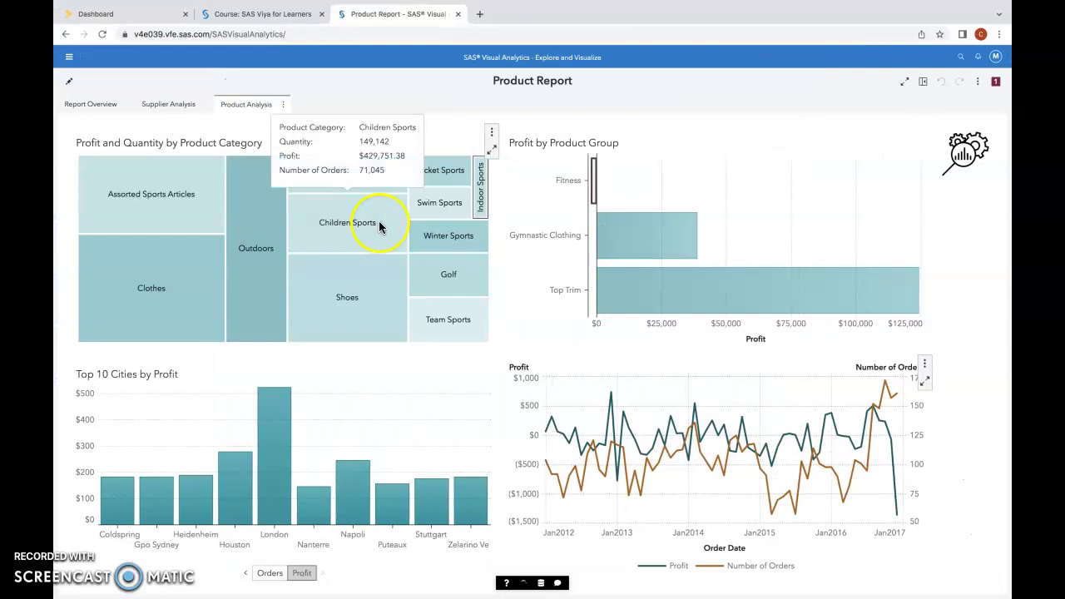